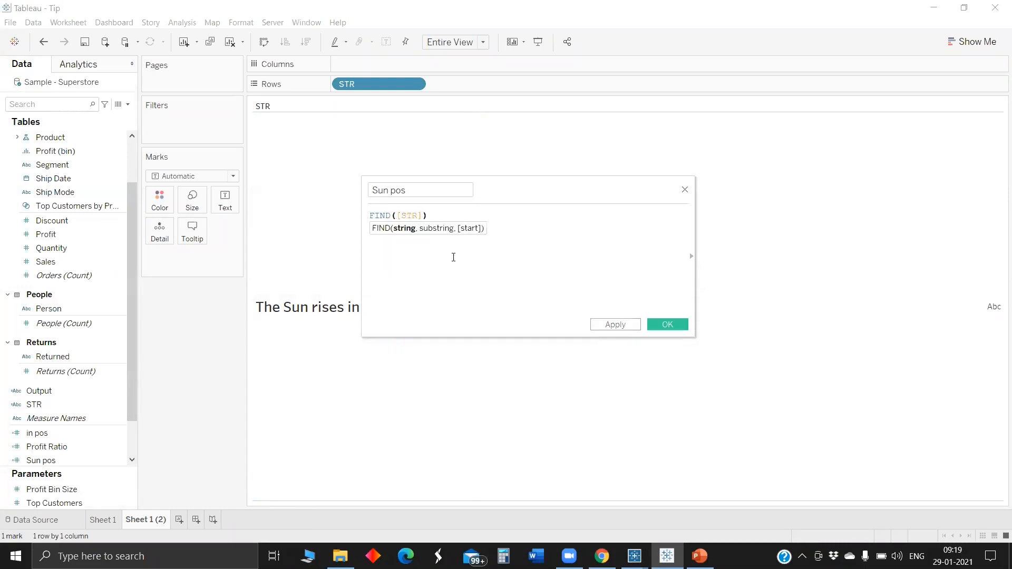
Complete the Sun pos formula as FIND([STR],"Sun") and duplicate the field.
text(, "Sun)
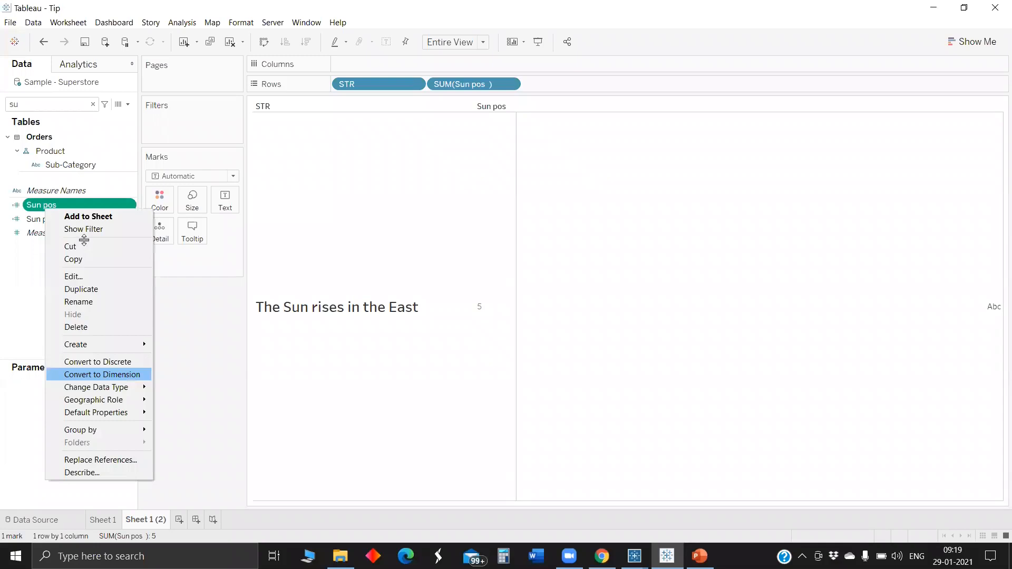
click(79, 287)
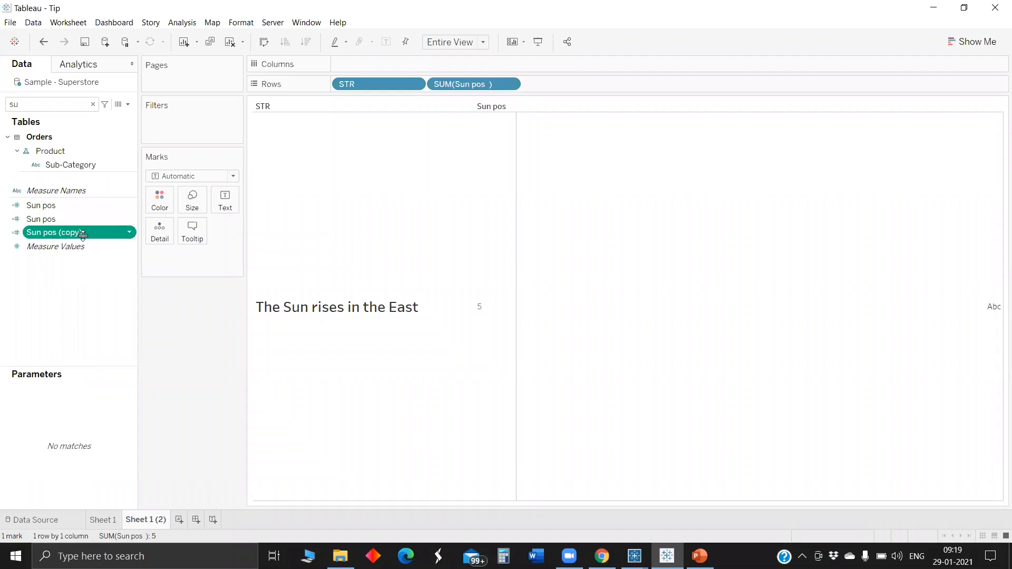
Edit the duplicated Sun pos field, renaming it In pos and changing its searched substring to "In".
right_click(82, 234)
click(134, 301)
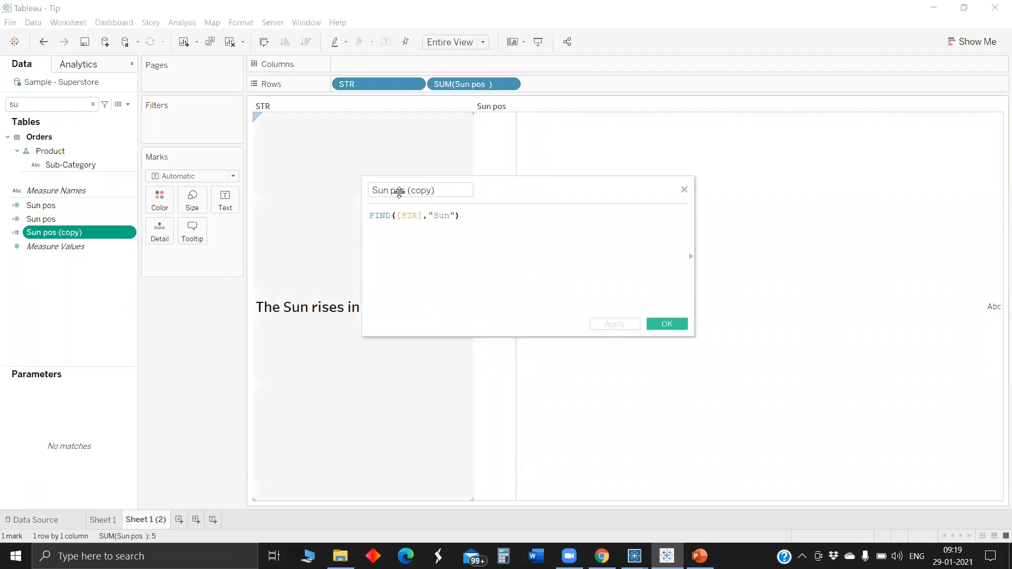
double_click(380, 190)
text(In)
drag(399, 190, 505, 188)
key(BackSpace)
double_click(441, 215)
text(I)
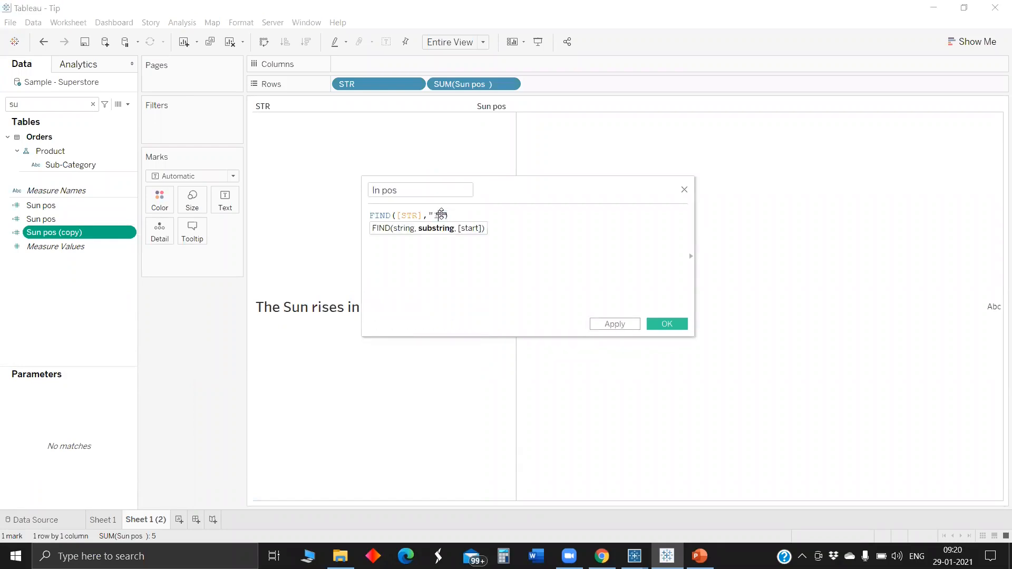
text(n)
click(651, 324)
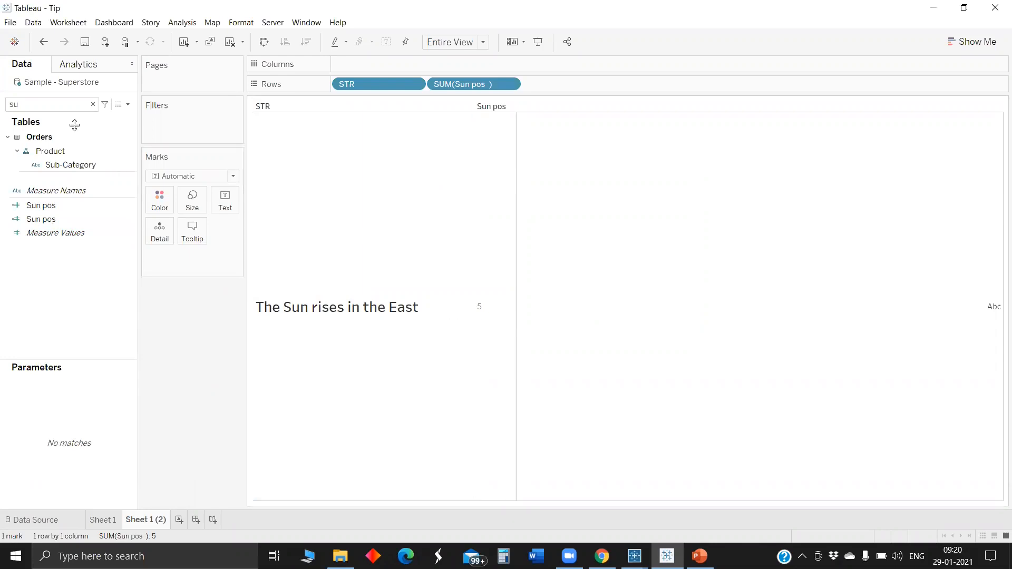
Find the in pos field by searching for "in" and add it to the rows after Sun pos.
click(43, 104)
text(in)
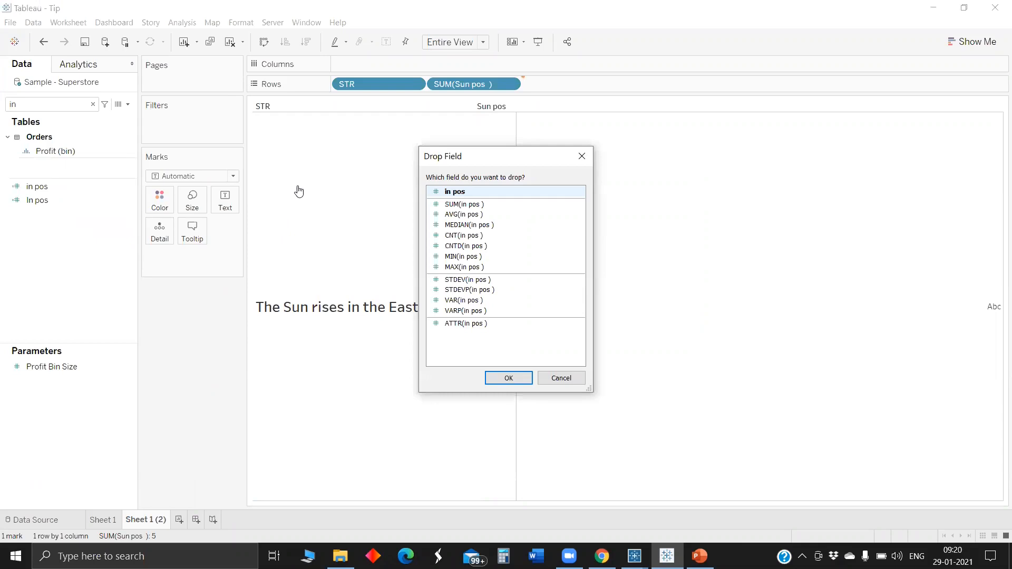
key(Return)
Name the new calculated field Rises and start its formula with MID on the [STR] field.
text(Rises)
click(454, 285)
text(m)
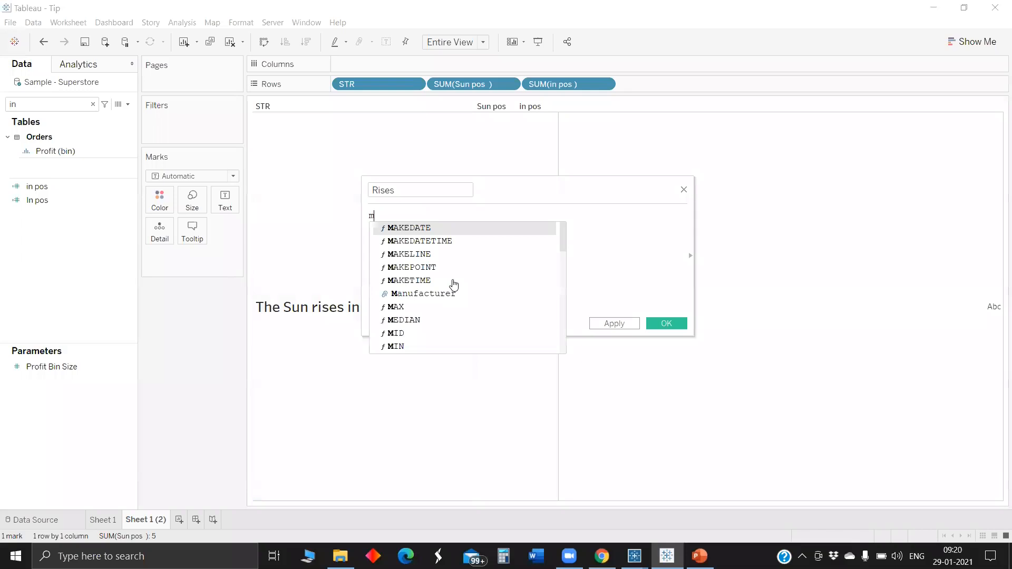
text(id([STR],)
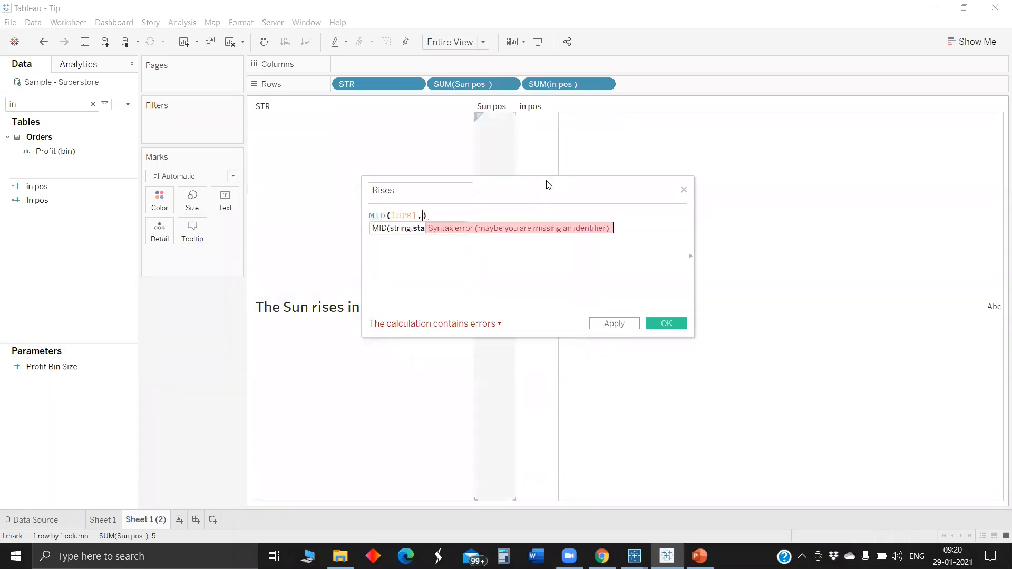
drag(561, 185, 726, 196)
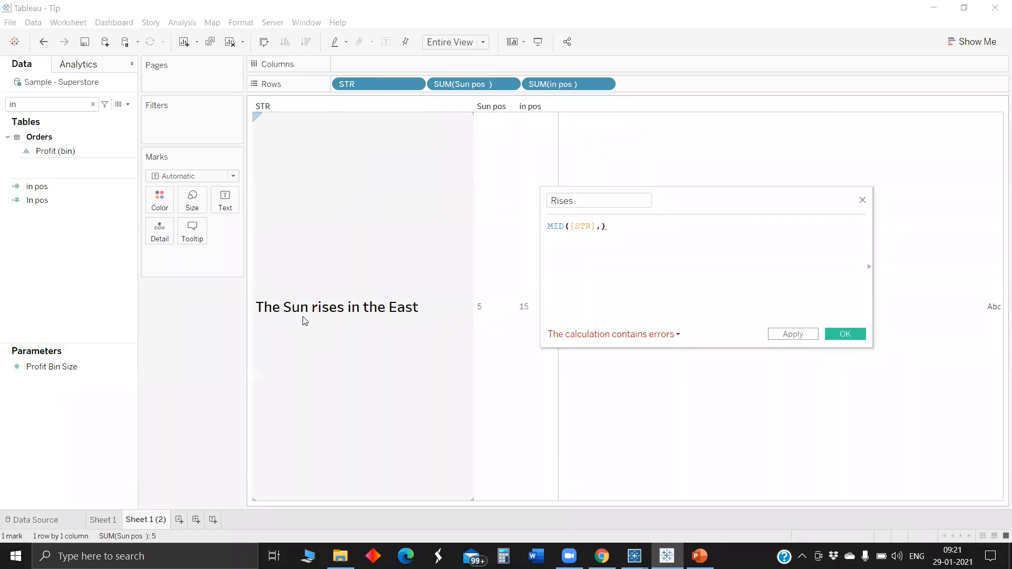
Set the start argument of the Rises MID formula to [Sun pos]+3.
text([Sun pos])
key(Return)
text(+)
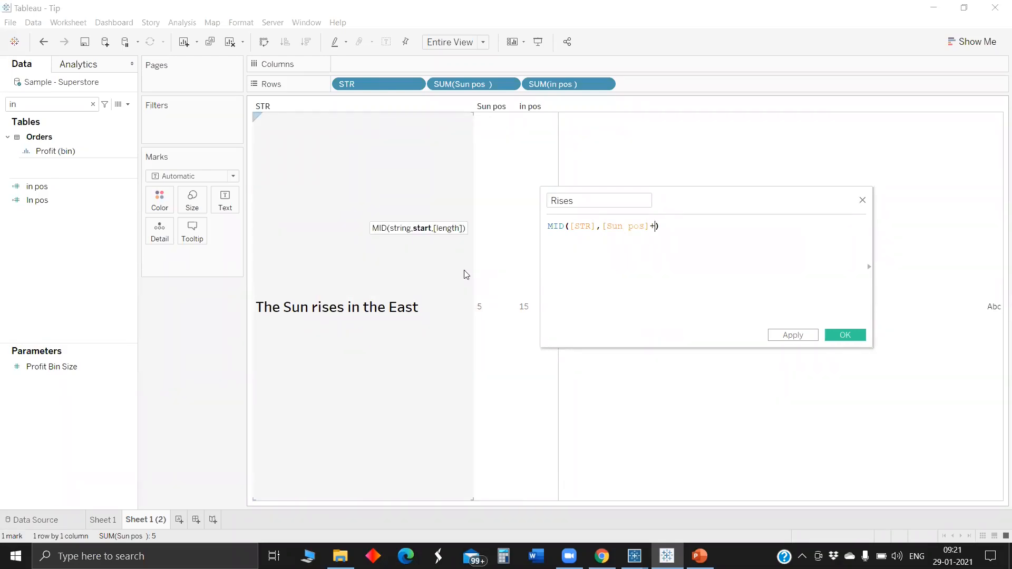
text(3,)
drag(365, 318, 355, 312)
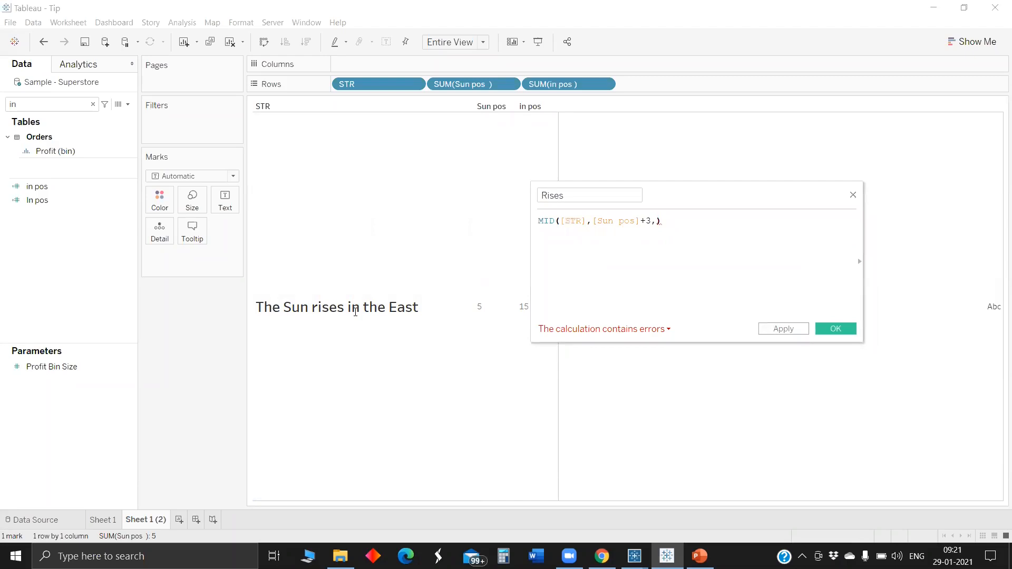
drag(356, 312, 351, 311)
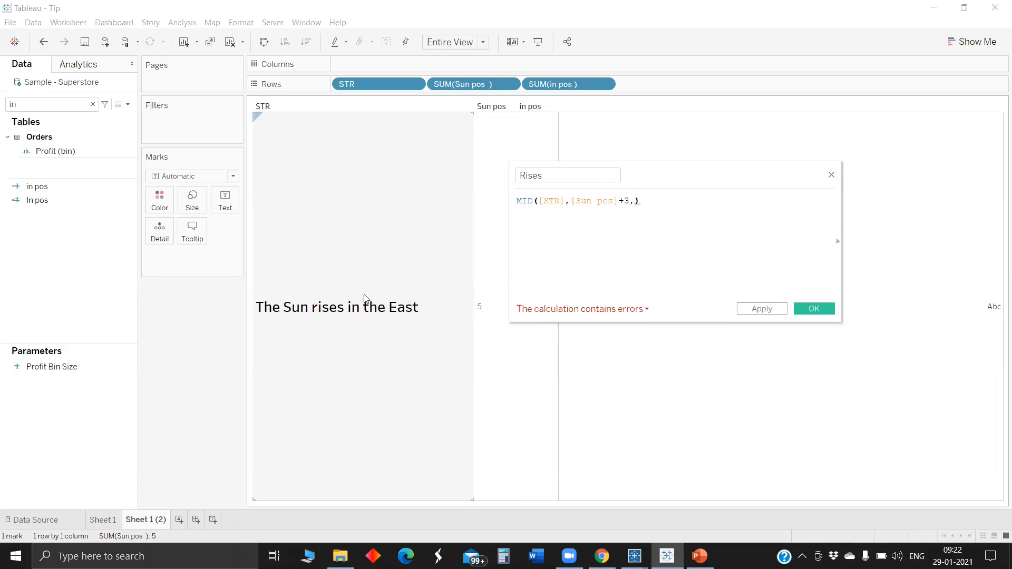
Set the MID length argument to [in pos ]-([Sun pos]+3) and save the Rises field.
text(in)
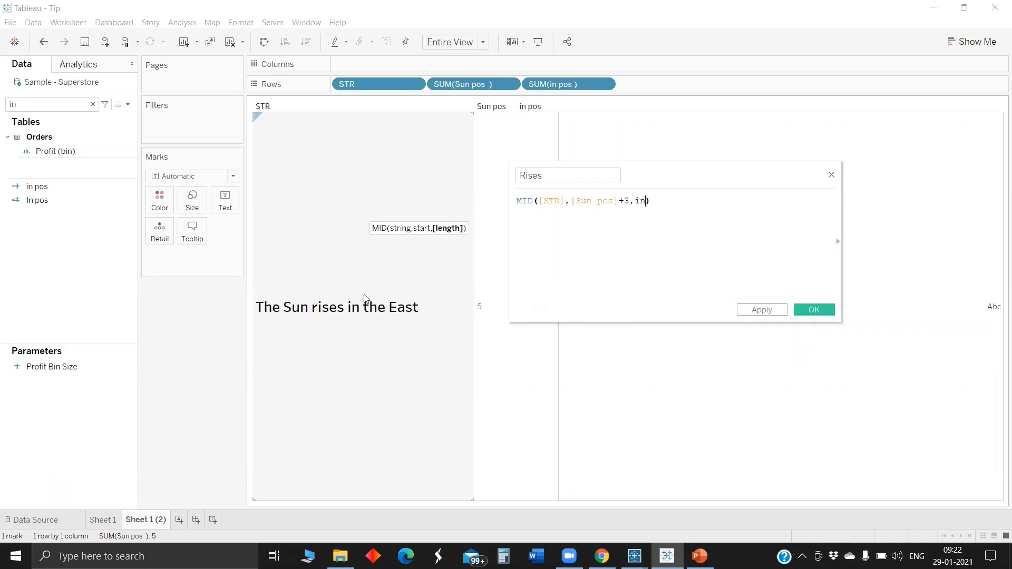
key(BackSpace)
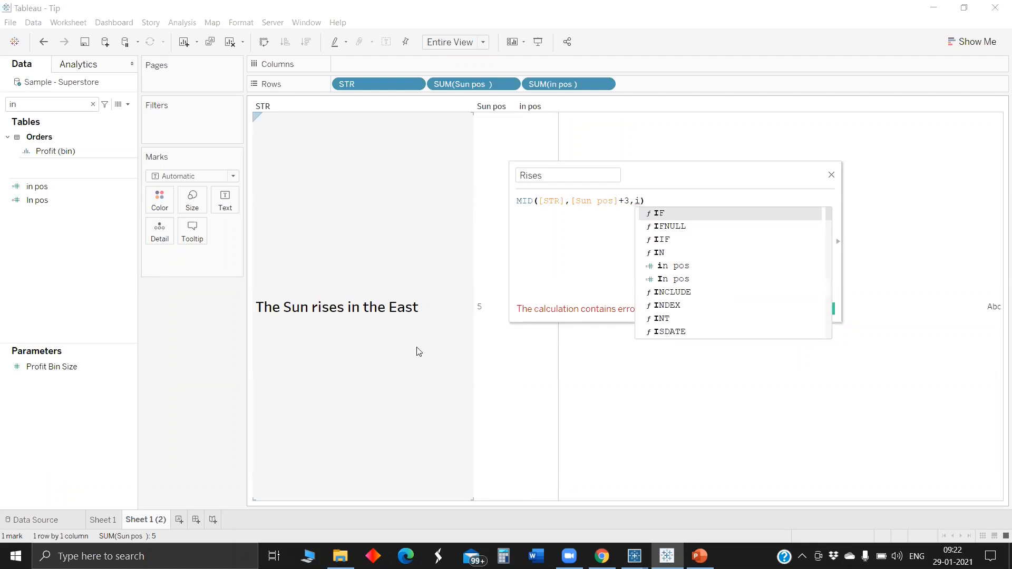
double_click(679, 265)
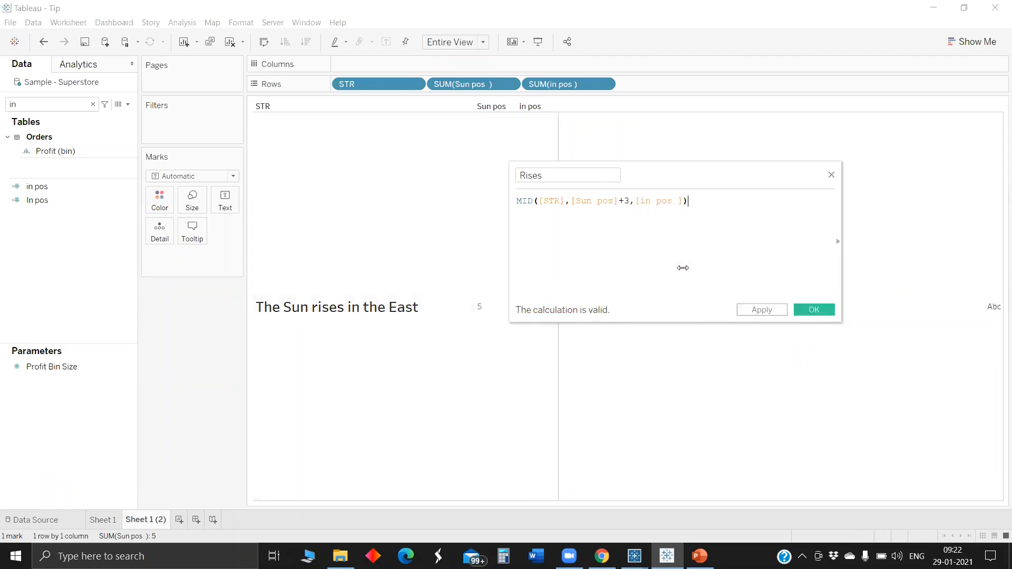
text(-)
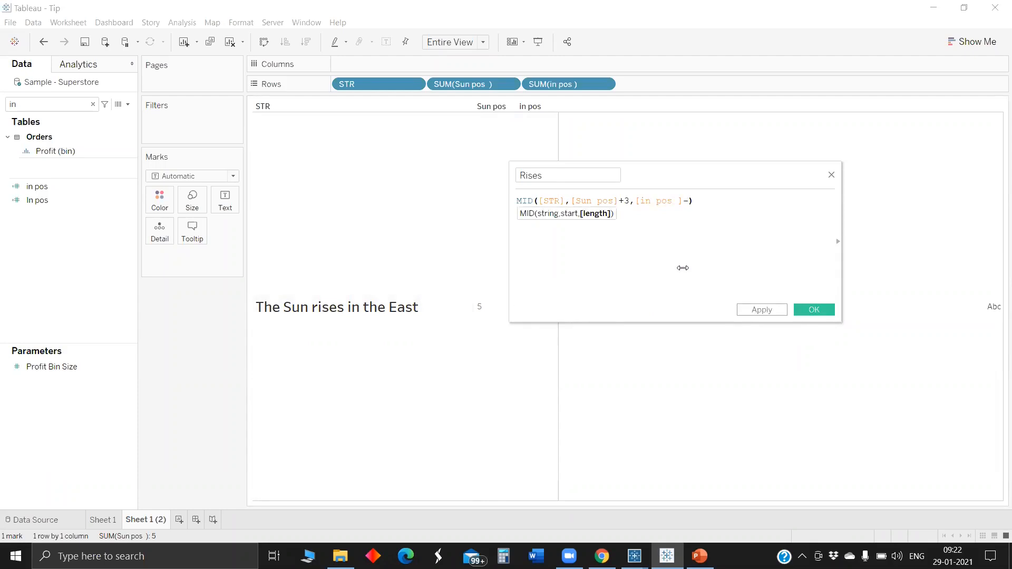
drag(571, 201, 629, 201)
key(ctrl+c)
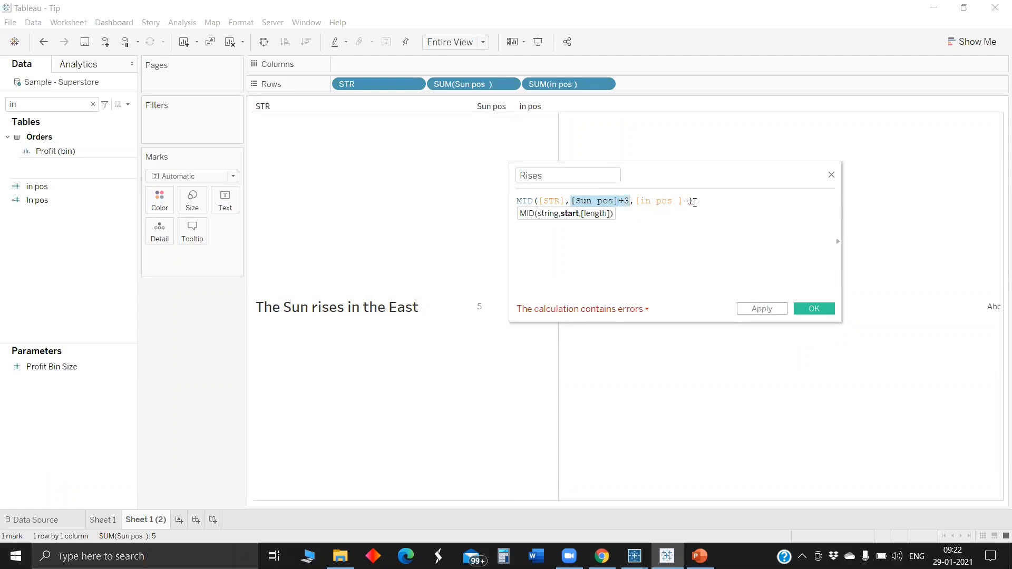
text(()
key(ctrl+v)
text())
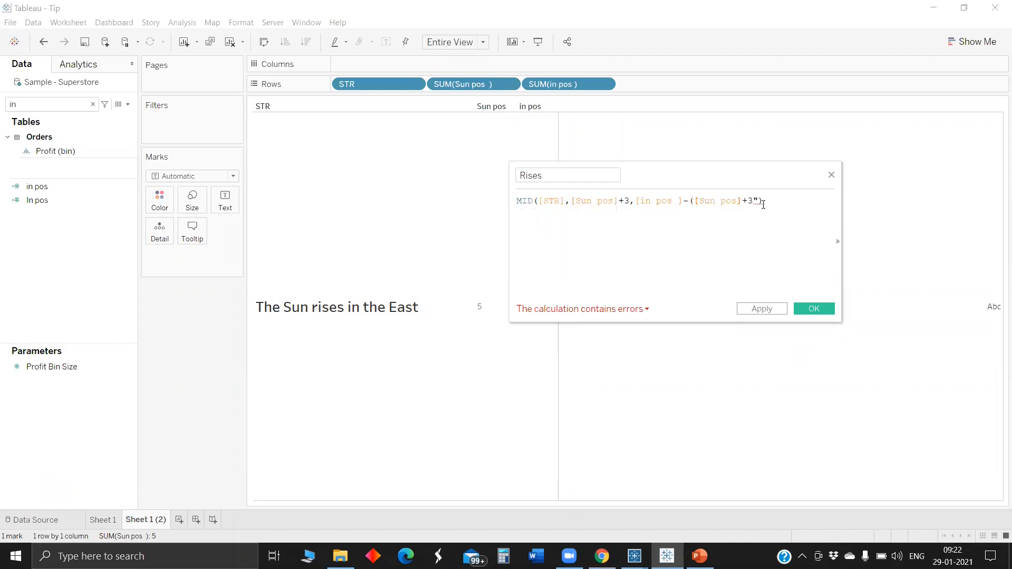
click(813, 309)
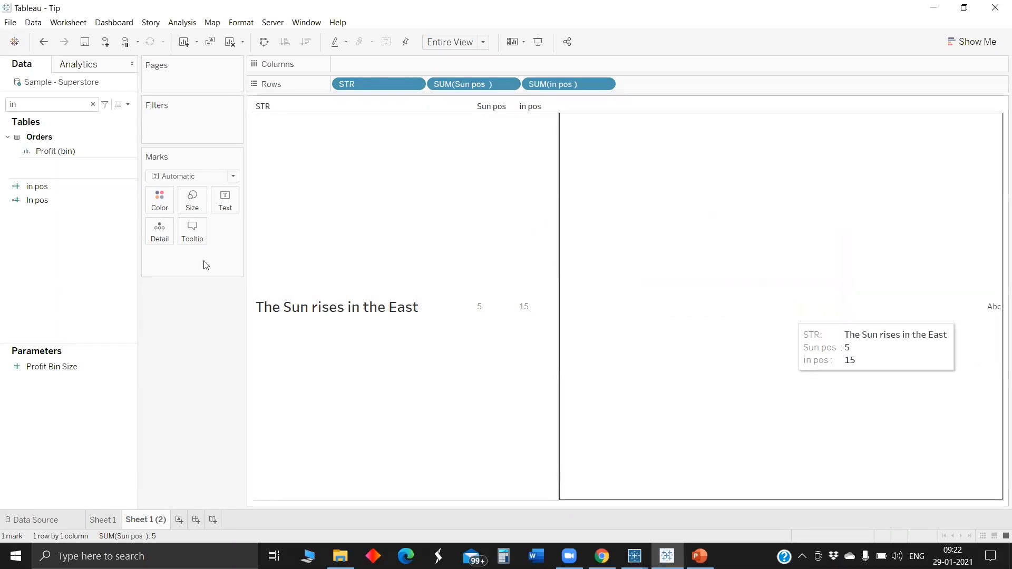
Search the fields for "ri" and add Rises to the rows after in pos.
click(43, 104)
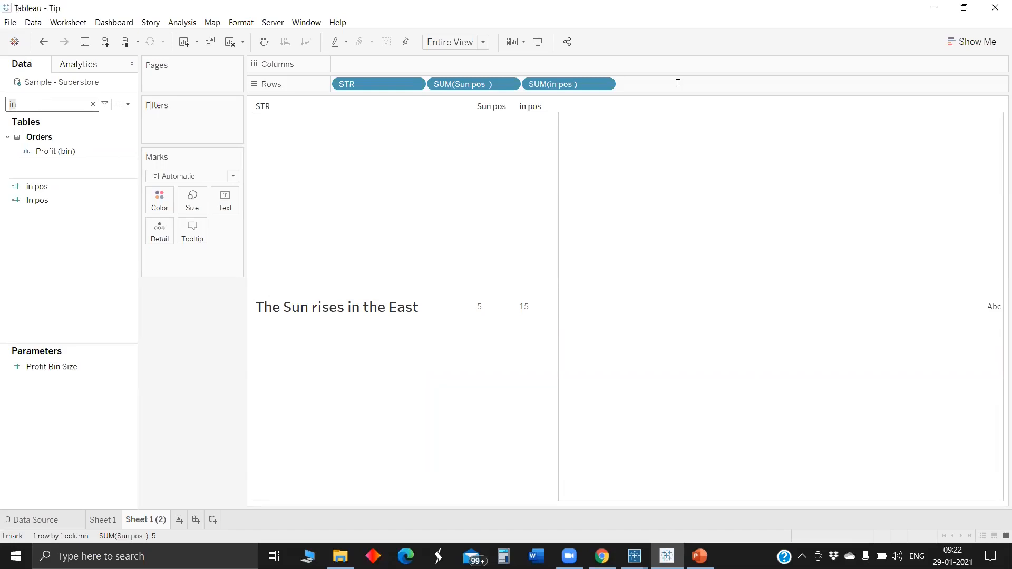
text(ri)
drag(36, 138, 679, 87)
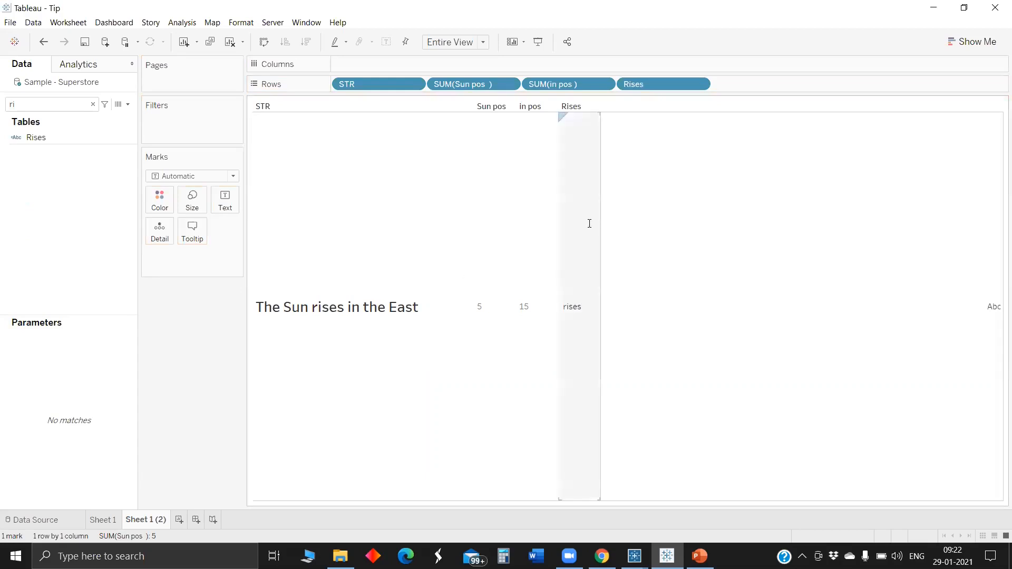
Replace the 3 in the start argument of the Rises formula with len("Sun") and save the field.
click(624, 201)
text((Sun),[in pos ]-([Sun pos]+3)))
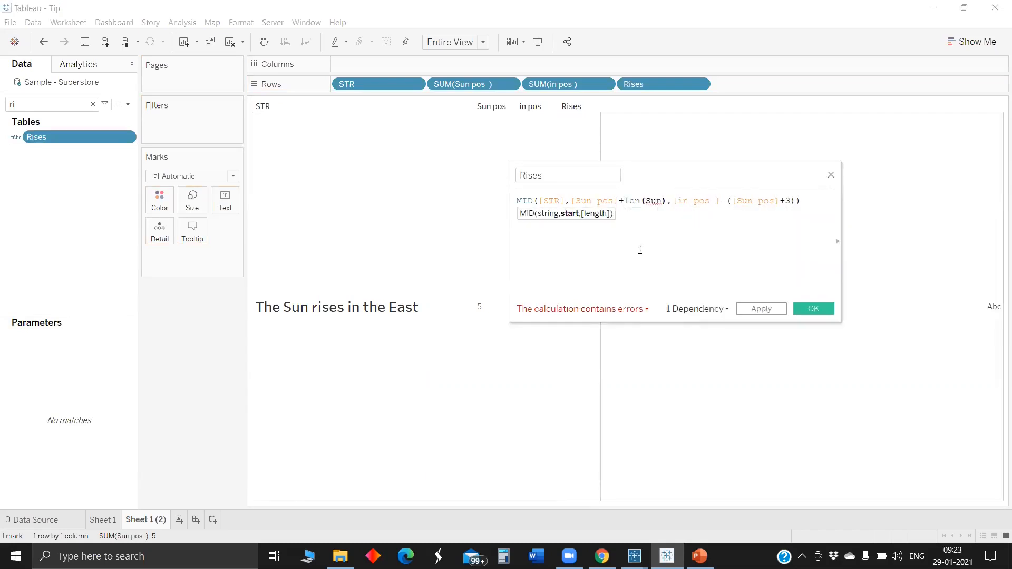
click(648, 202)
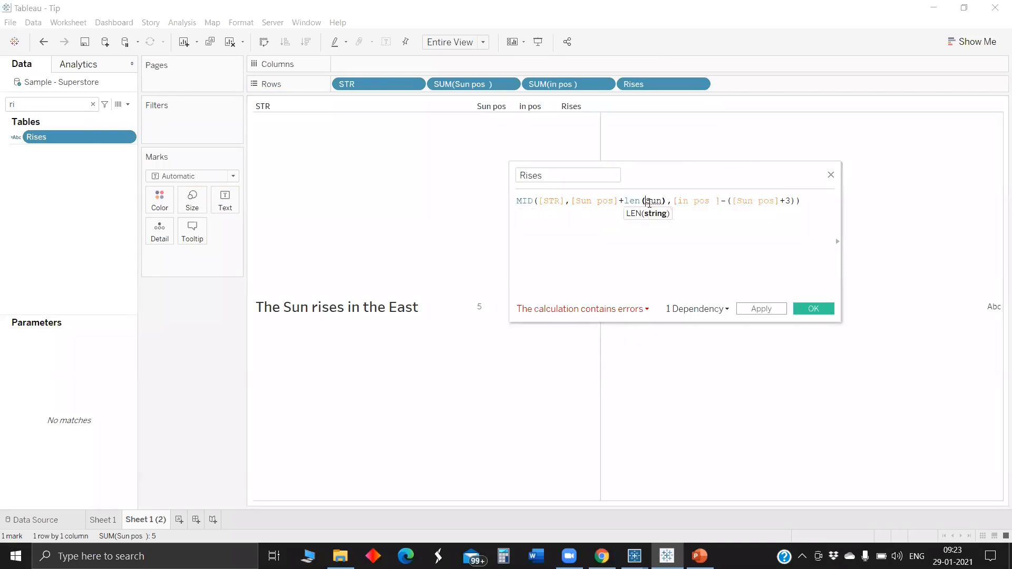
text(")
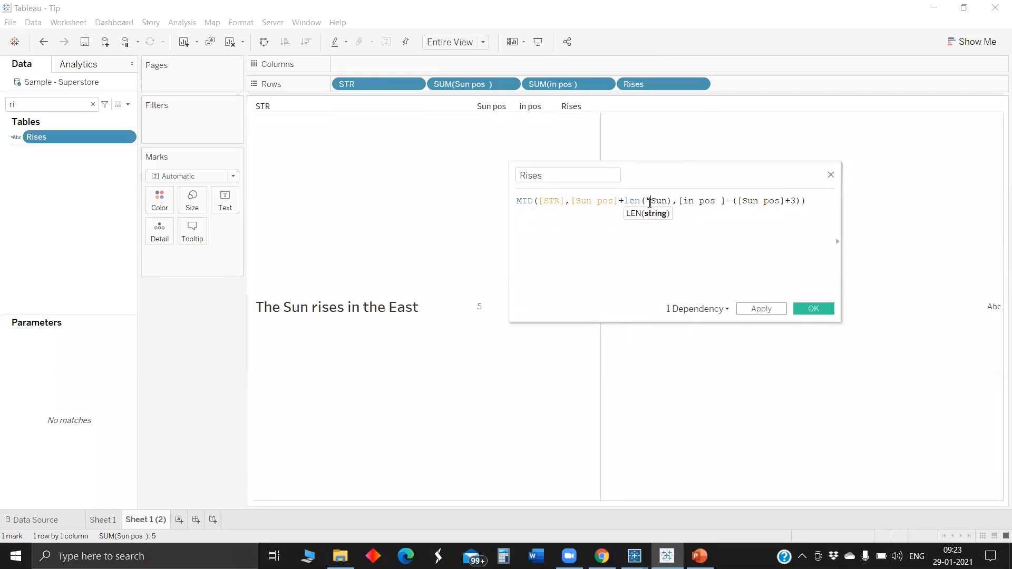
click(668, 202)
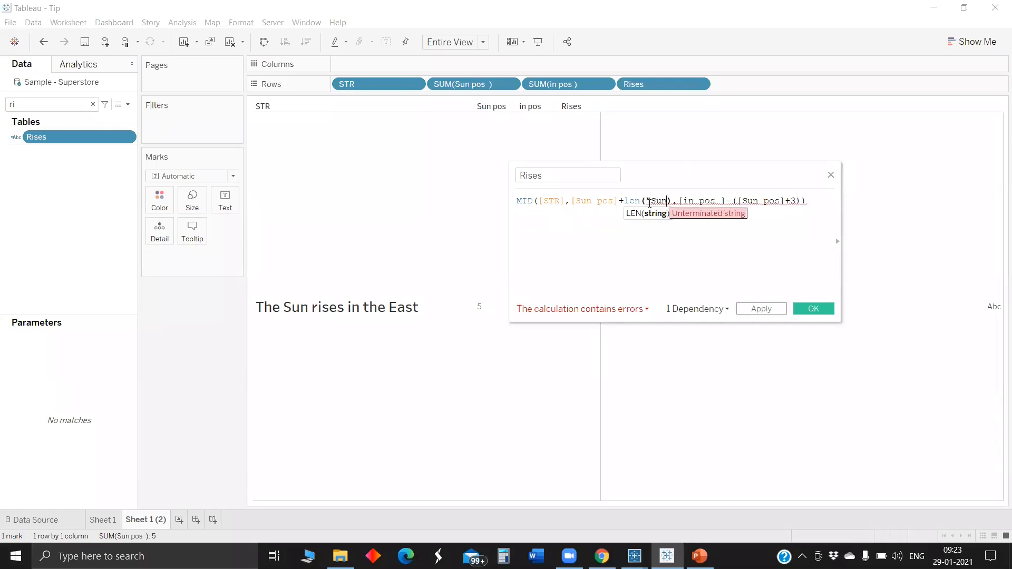
text(")
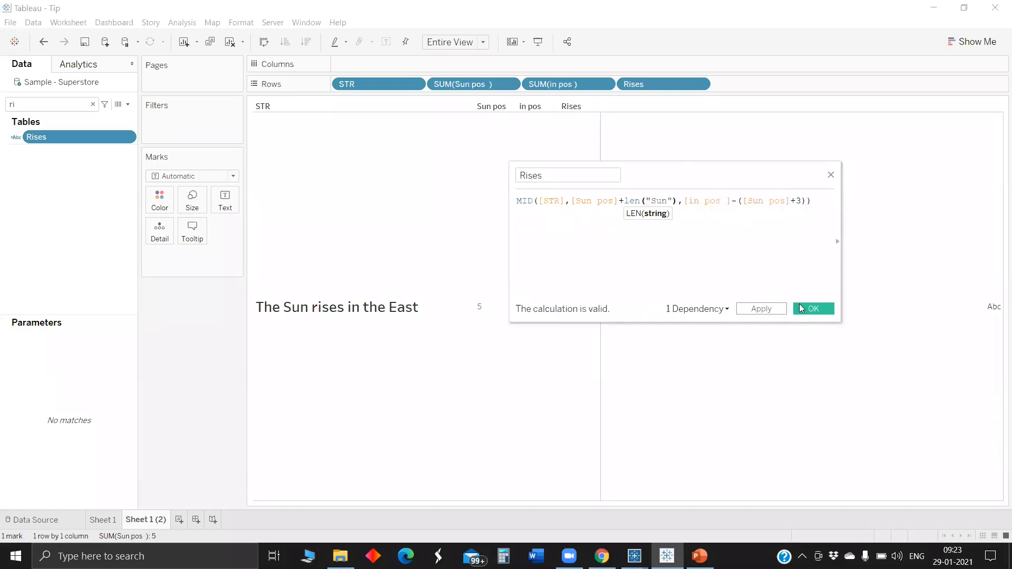
click(801, 308)
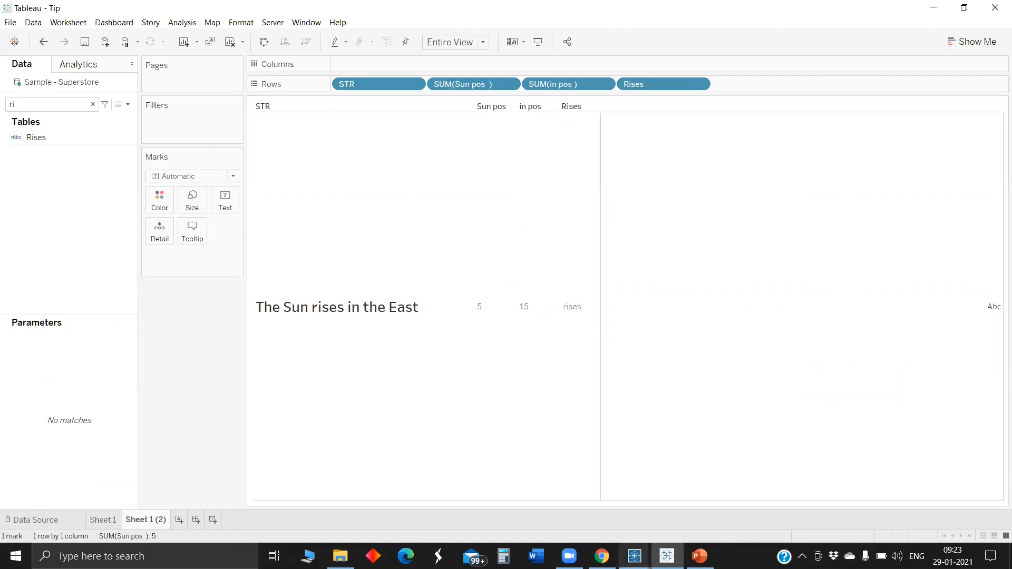
Switch to Tableau Prep Builder and save the Name pos calculated field with the formula FIND([Name],"Name").
mouse_move(650, 552)
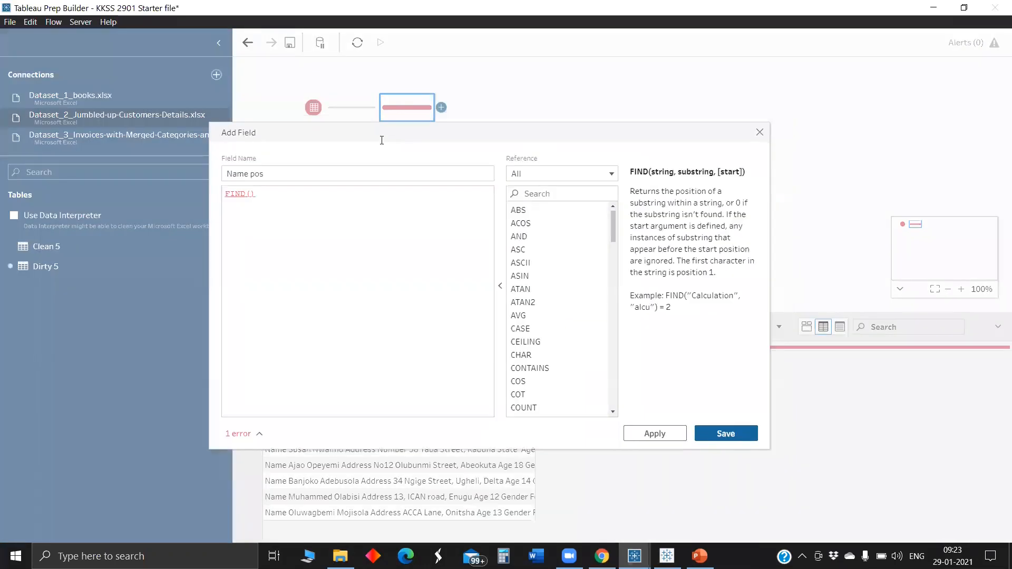
text([Name])
key(Return)
text(,"Name")
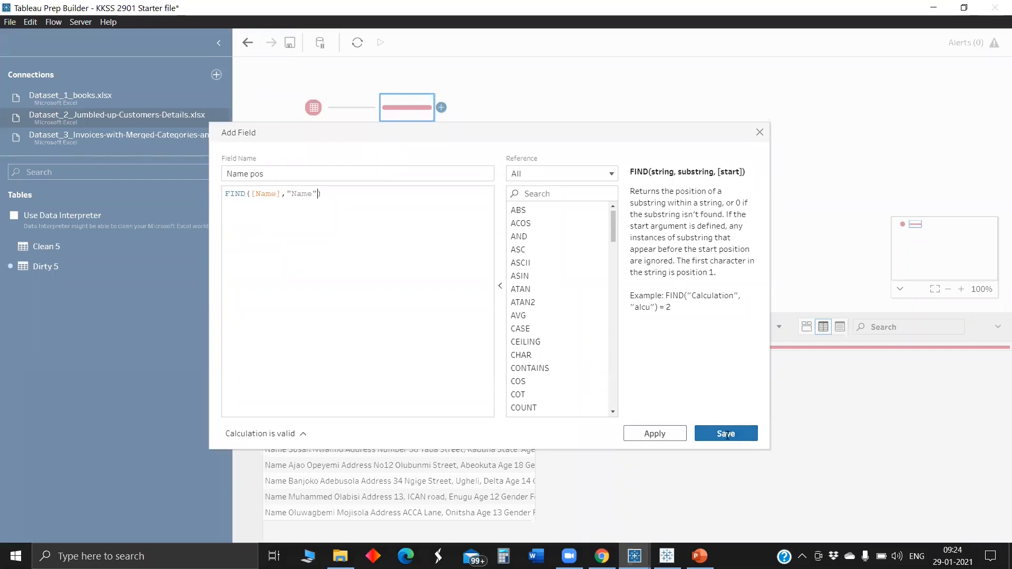
click(726, 434)
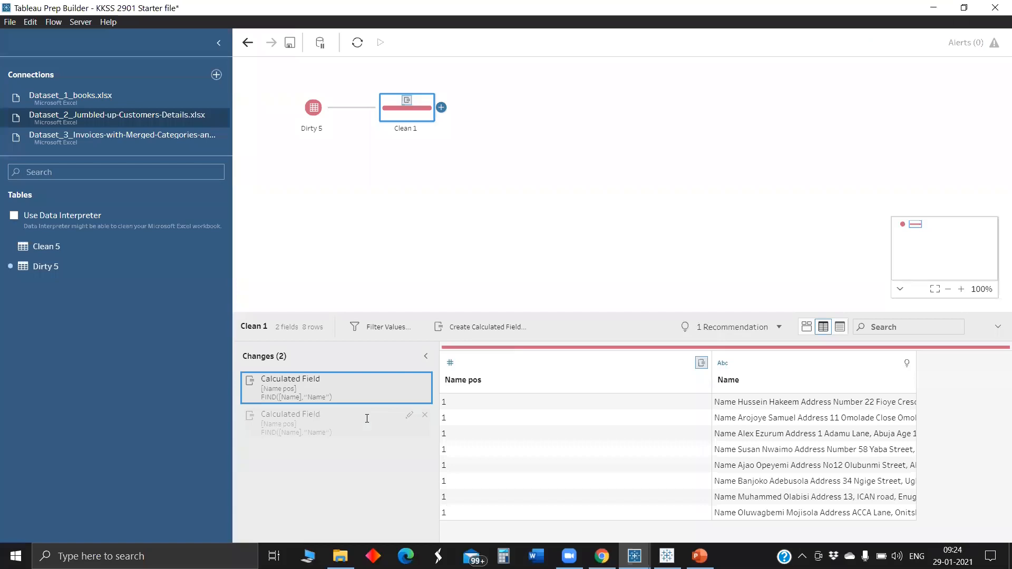
Edit the second Name pos calculated field, renaming it Address pos with the formula FIND([Name],"Address"), and save it.
click(409, 415)
double_click(254, 174)
text(Address pos)
double_click(318, 193)
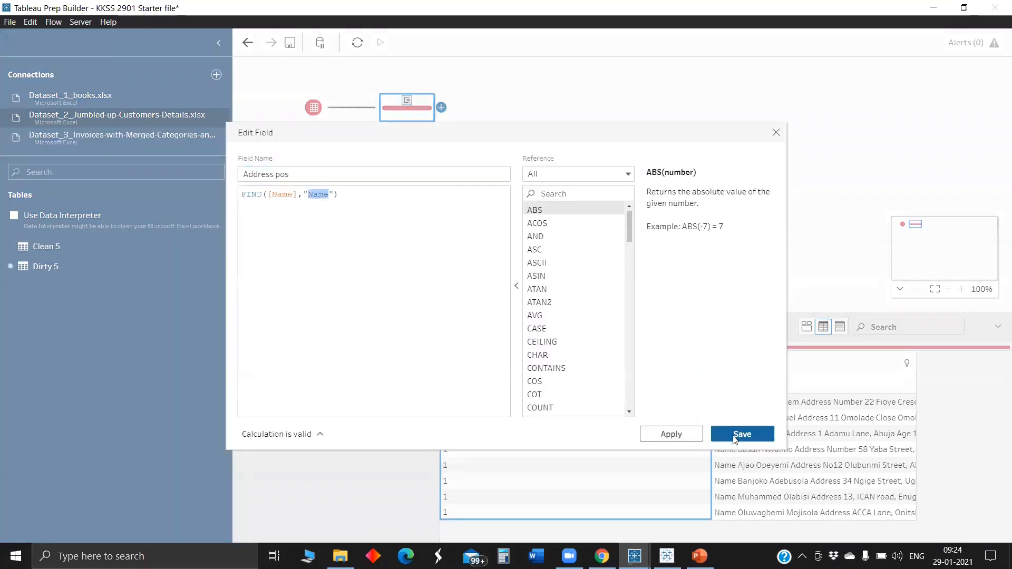
text(Address)
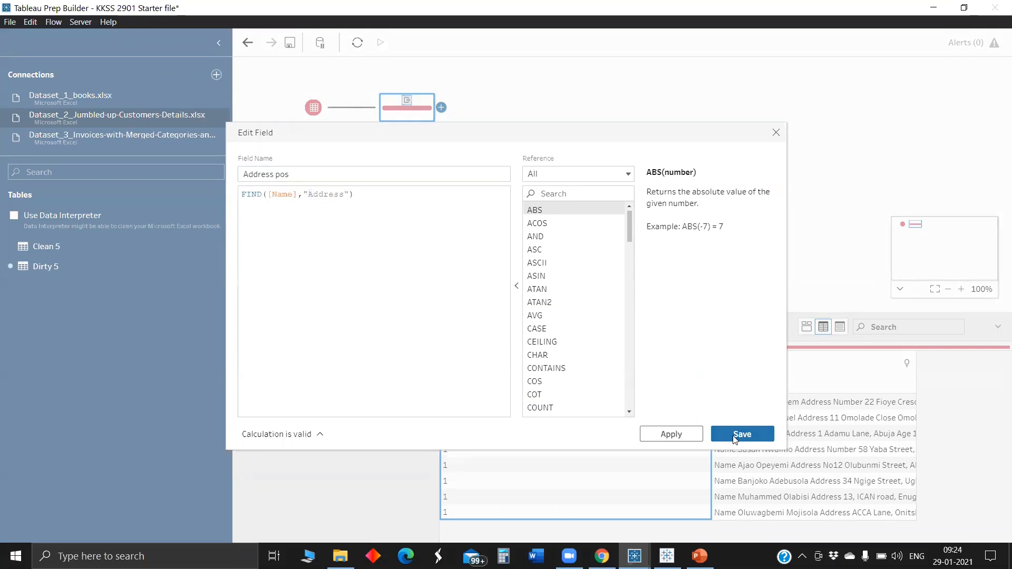
click(733, 442)
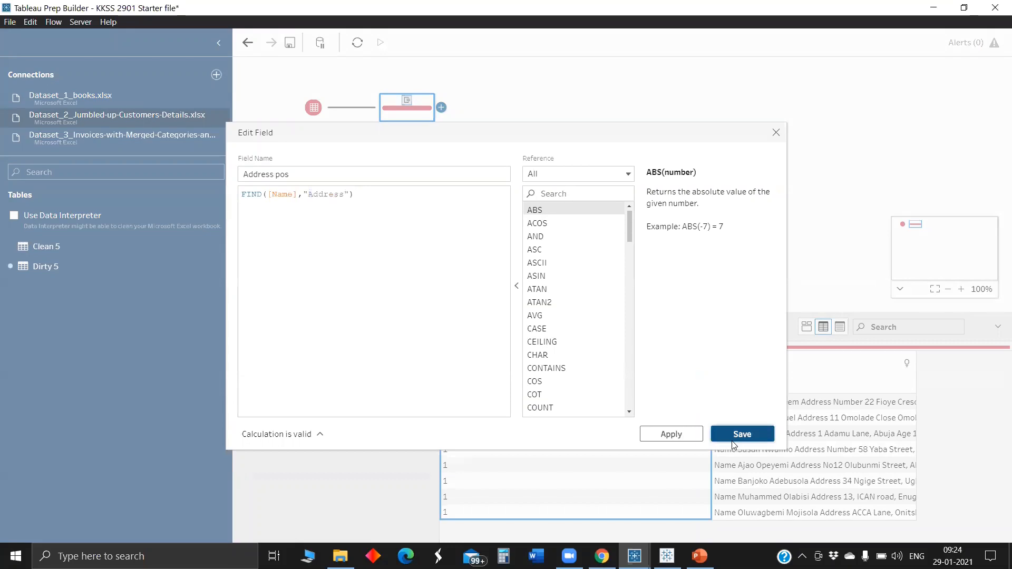
click(733, 442)
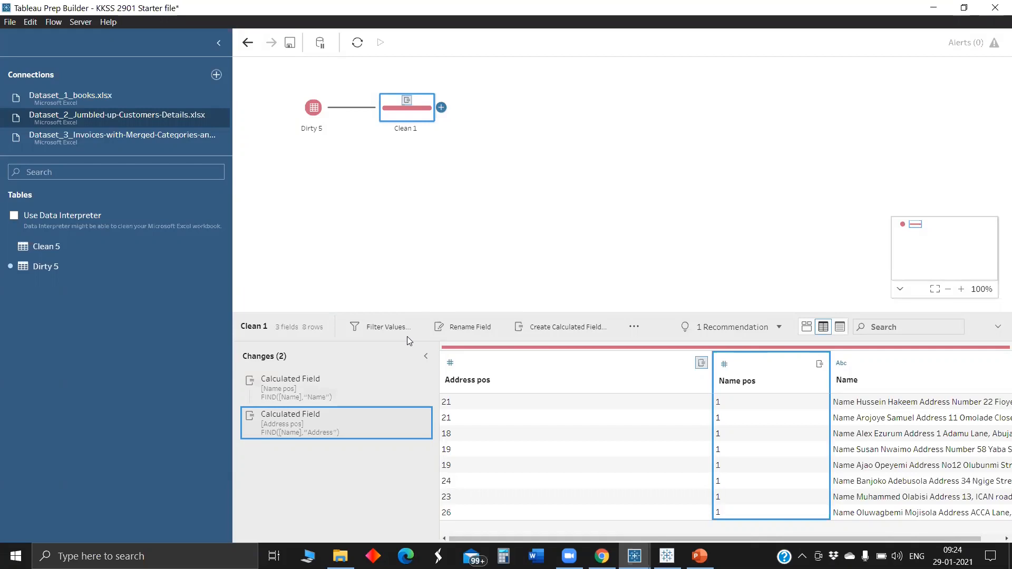
Add a calculated field named NAME and begin its formula as MID([Name],[Name pos]+4.
click(548, 328)
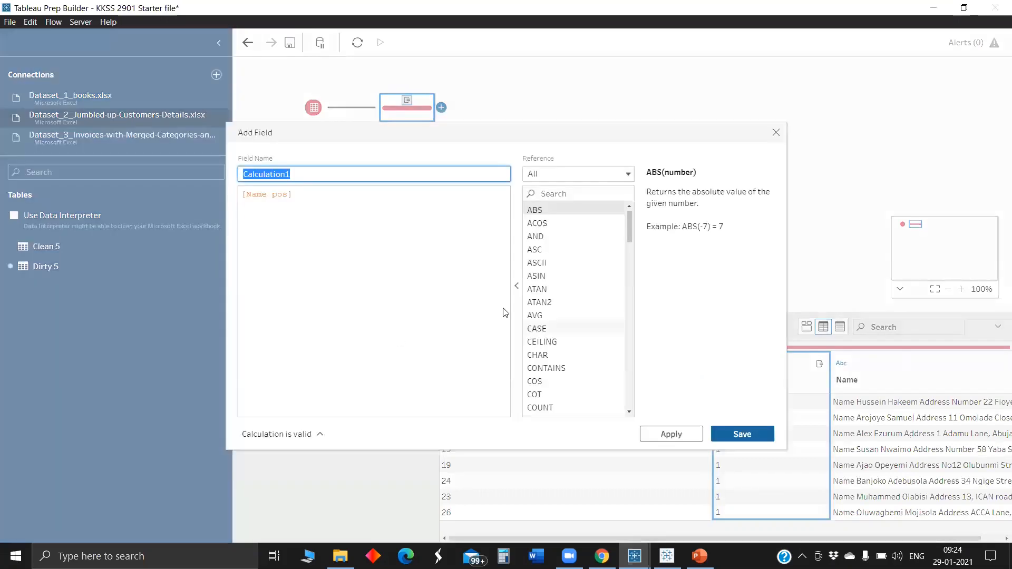
key(BackSpace)
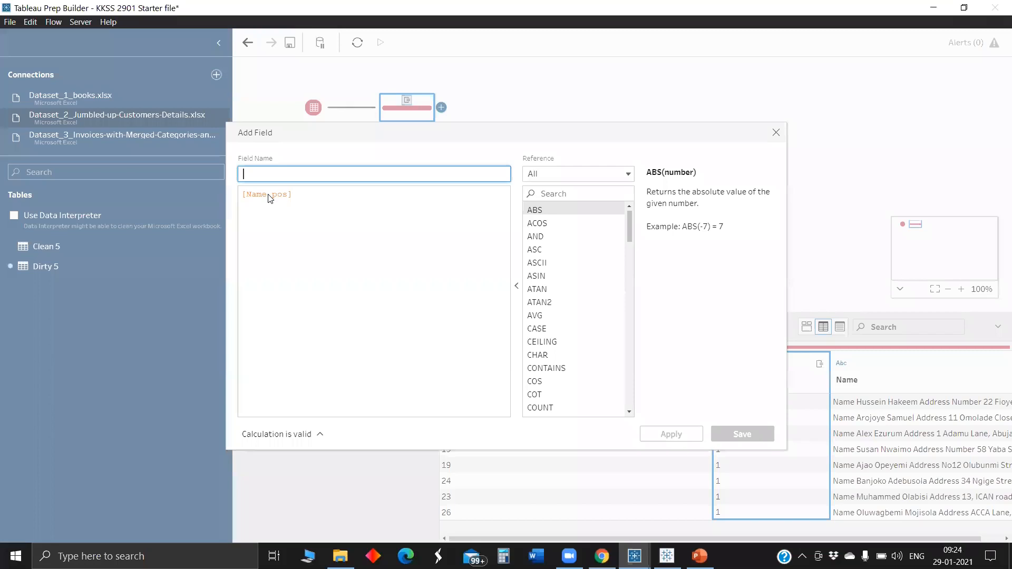
text(NAME)
triple_click(268, 195)
text(MID(nam)
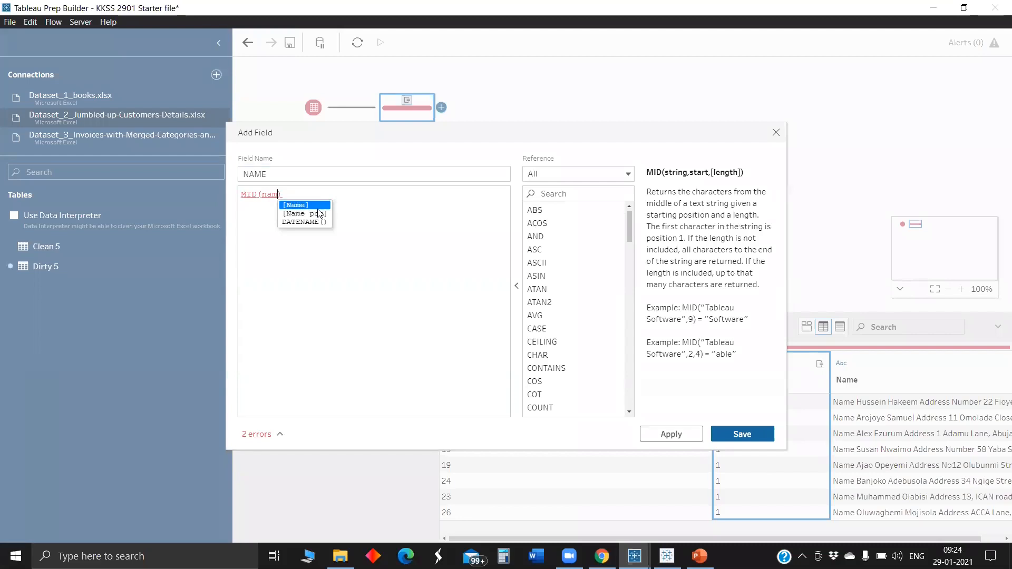
click(318, 208)
text(,nam)
click(321, 213)
text(+4)
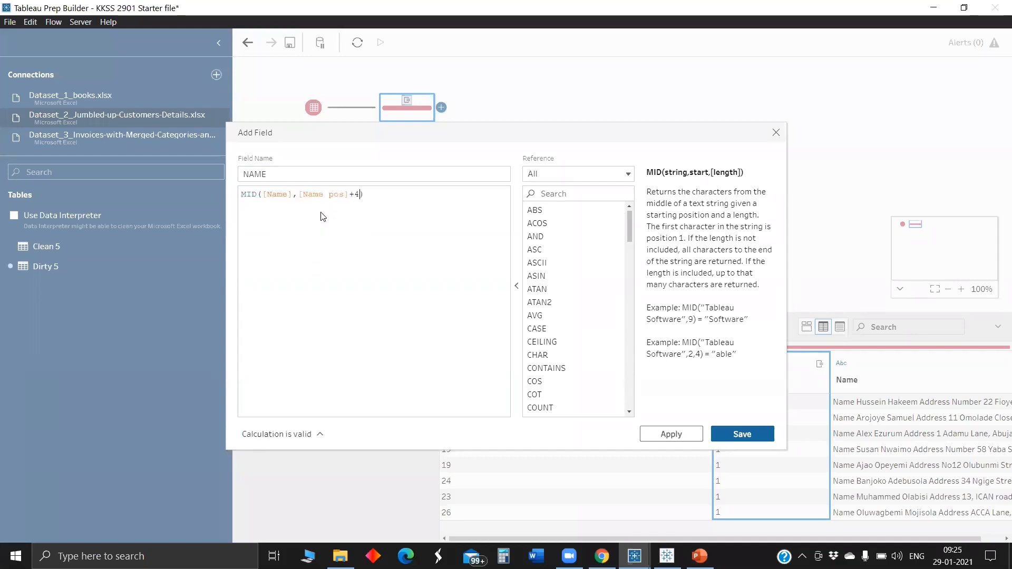
Complete the NAME formula with the length argument [Address pos]-([Name pos]+4) and save the field.
text(,)
text(add)
click(413, 209)
text(-)
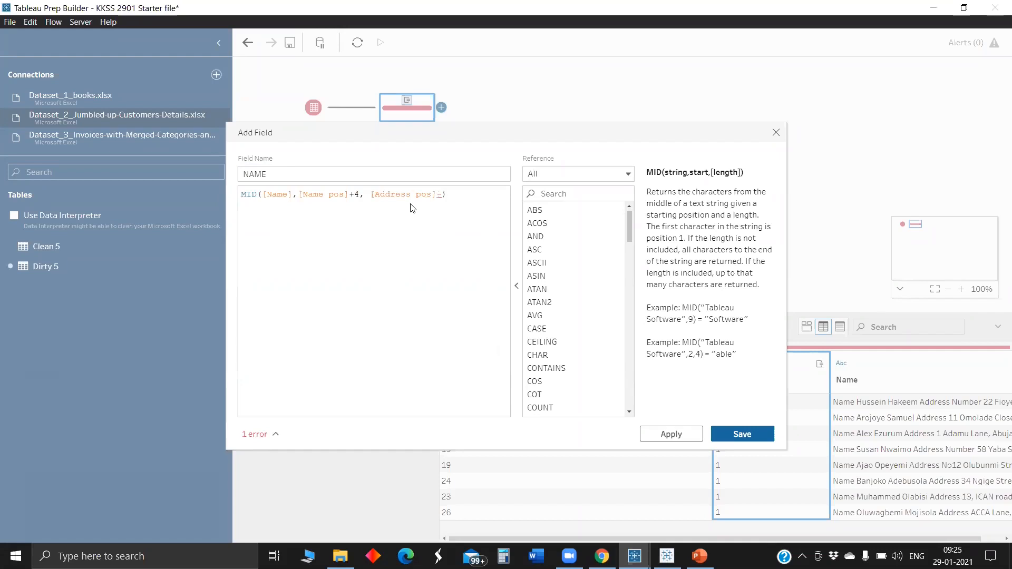
text((NAme)
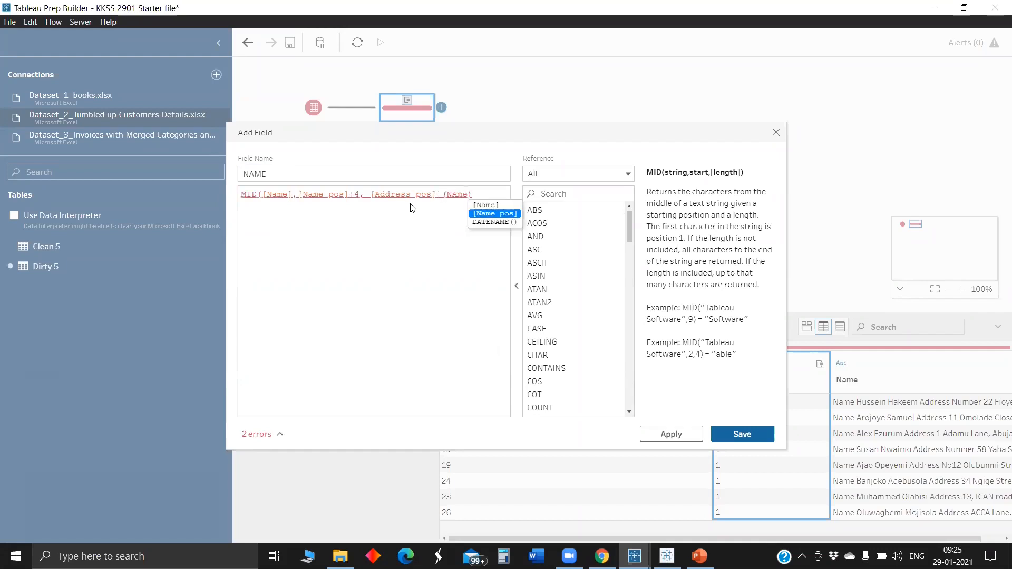
text())
key(BackSpace)
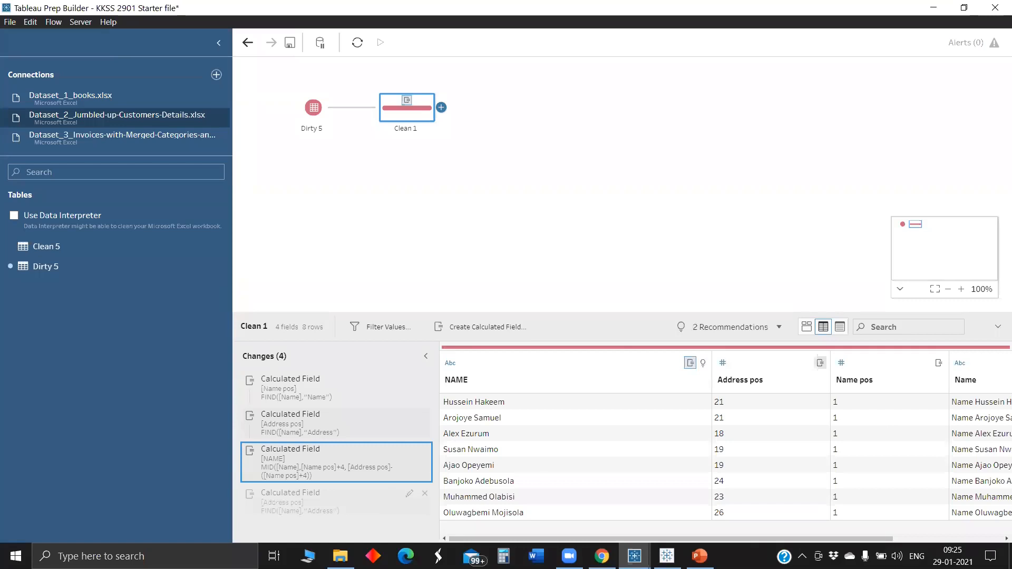
Edit the last Address pos calculated field, renaming it Age pos with the formula FIND([Name],"Age"), and save it.
click(316, 502)
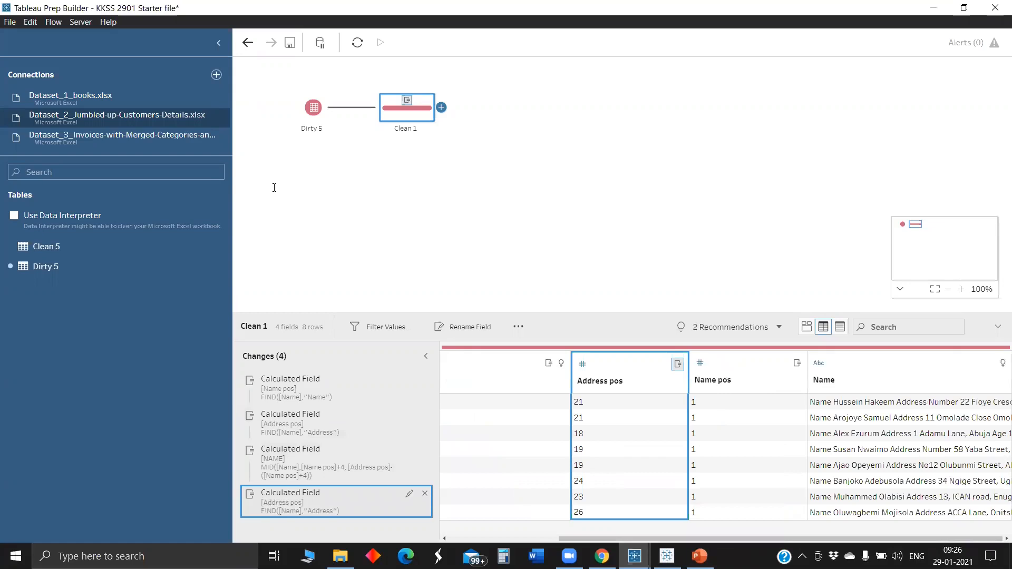
right_click(346, 503)
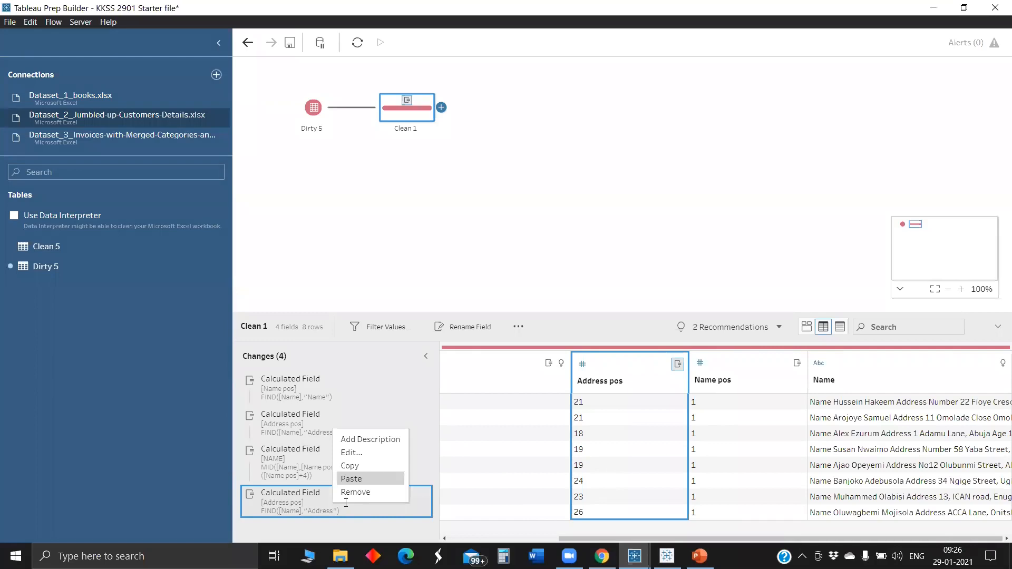
click(351, 452)
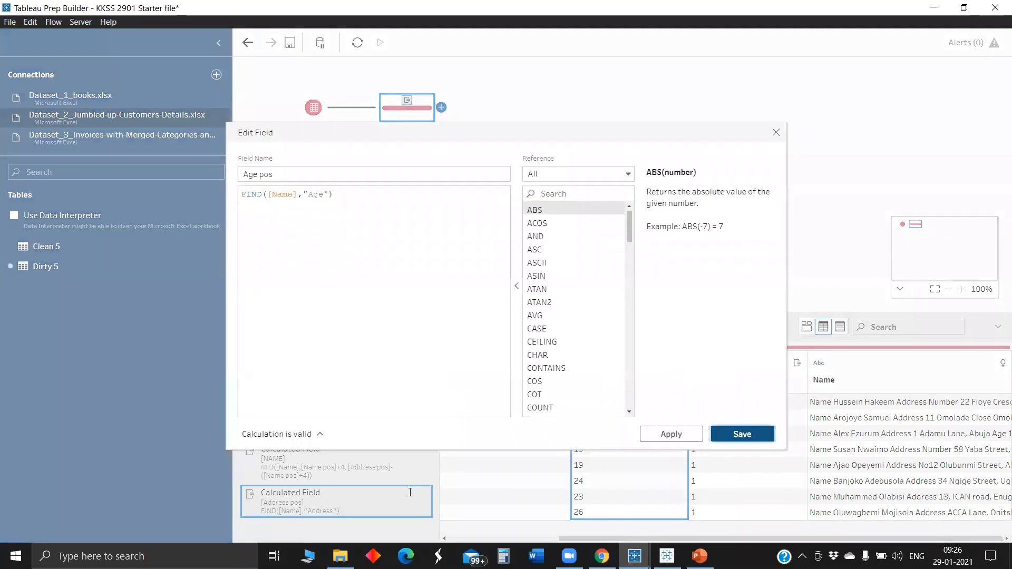
click(742, 434)
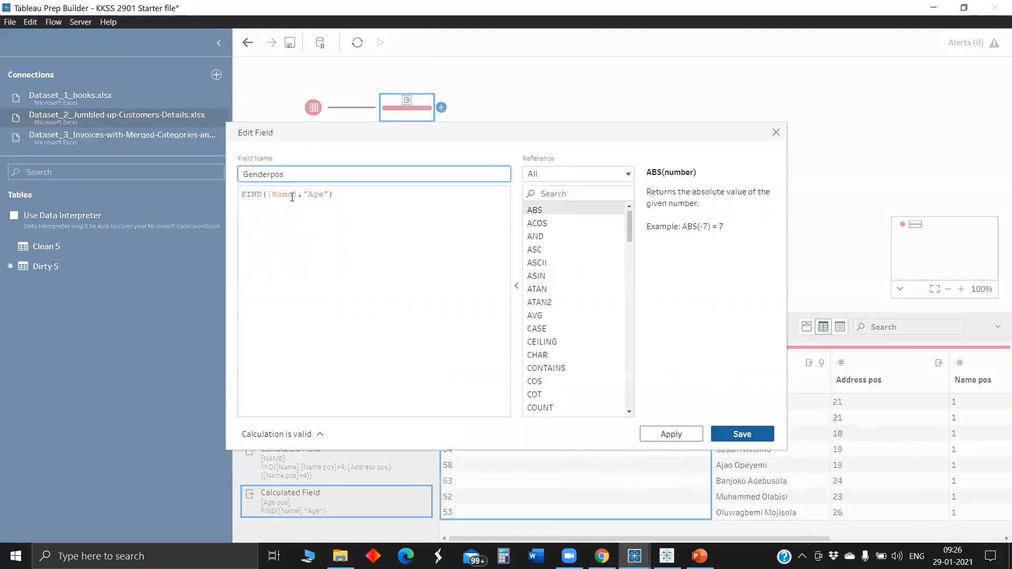
Edit the last calculated field, renaming it Gender pos with the formula FIND([Name],"Gender"), and save it.
text(Ge)
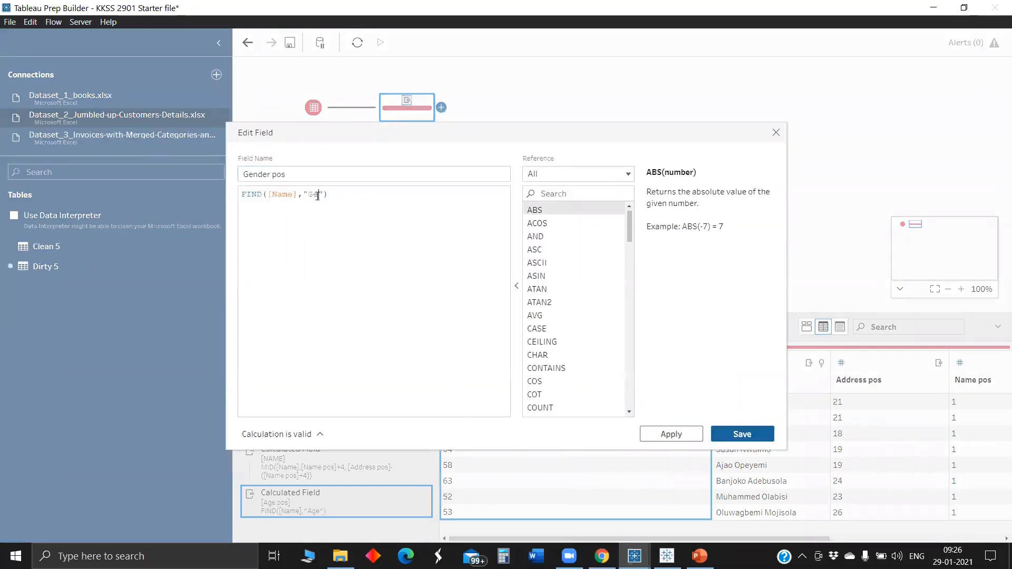
text(nder)
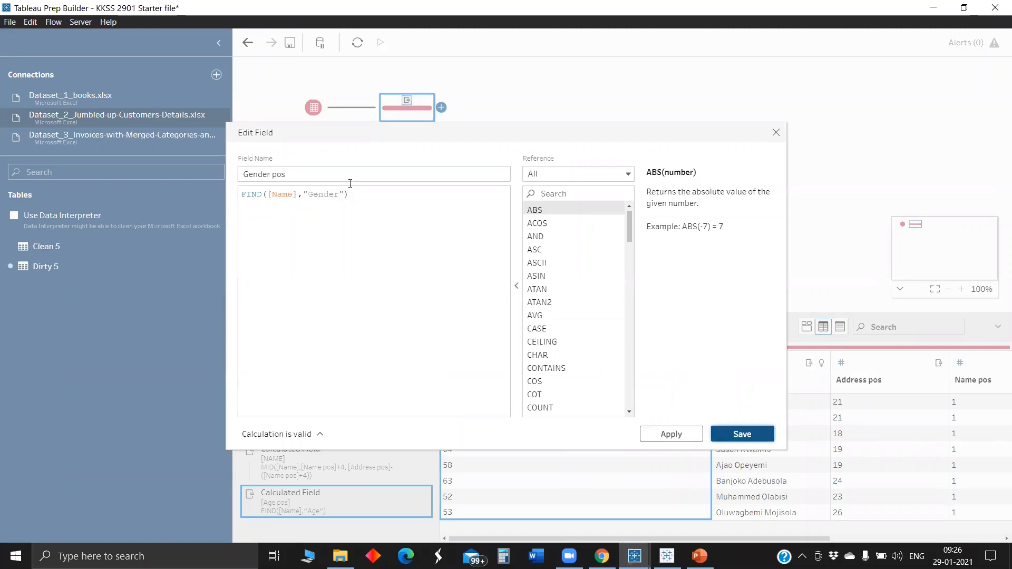
key(Return)
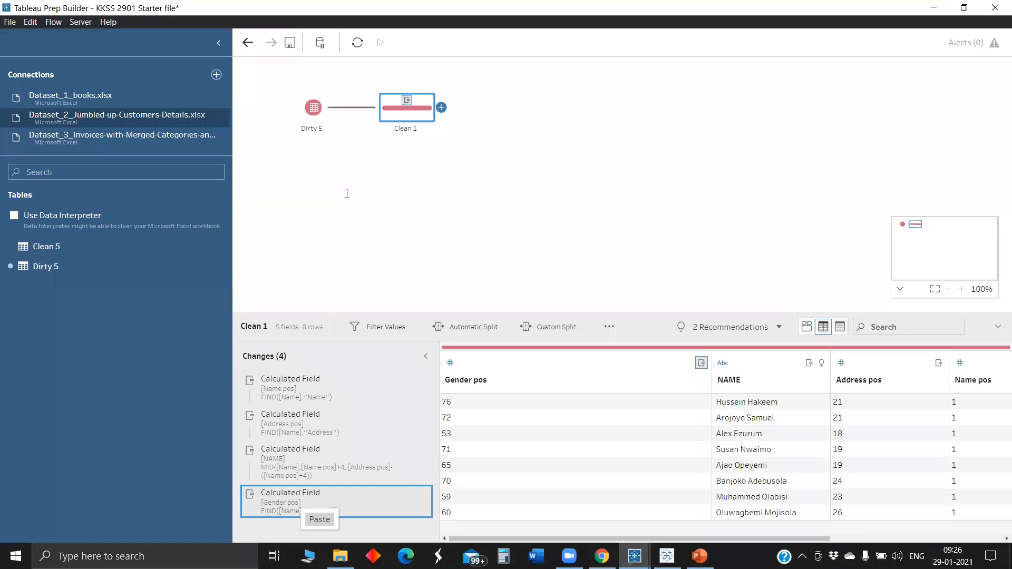
In a pasted copy of the NAME calculation, set the start argument to [Address pos]+7 and begin replacing the length's [Address pos] with Age po.
drag(349, 194, 299, 195)
text([Address pos])
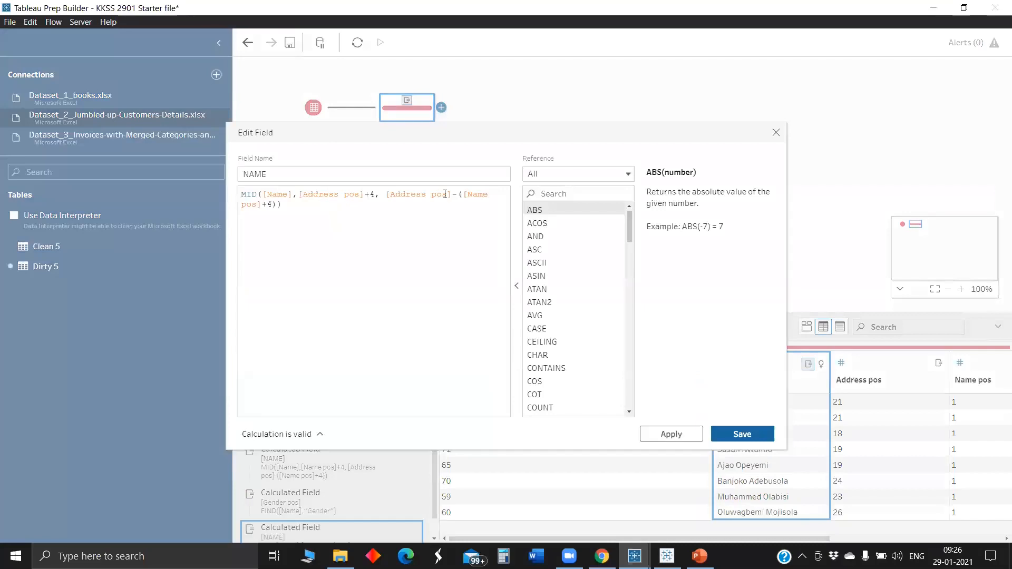
drag(451, 193, 387, 194)
text(Ag)
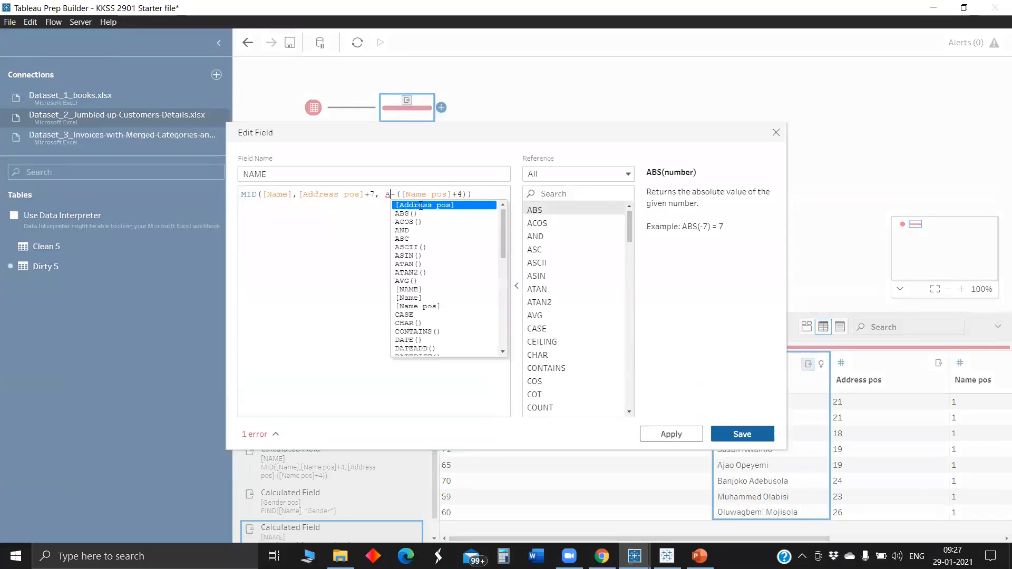
text(e )
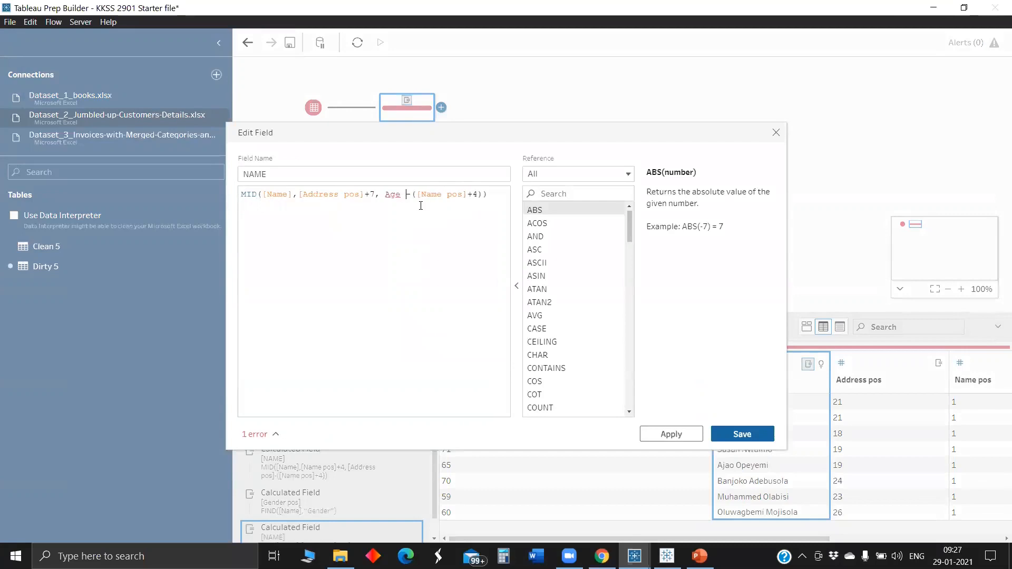
text(po)
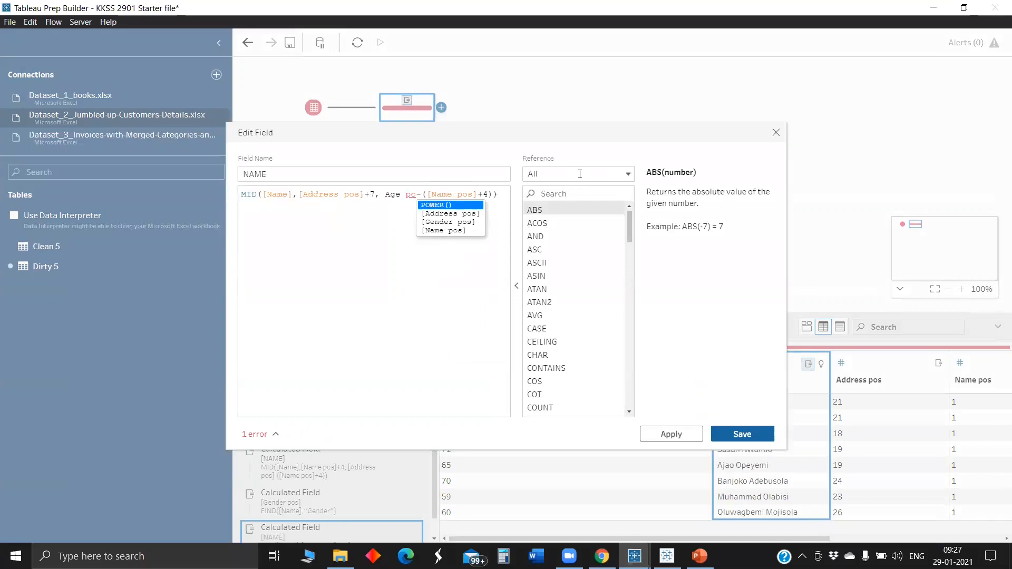
Rename the copied NAME calculated field as Address and save it.
double_click(284, 175)
text(Address)
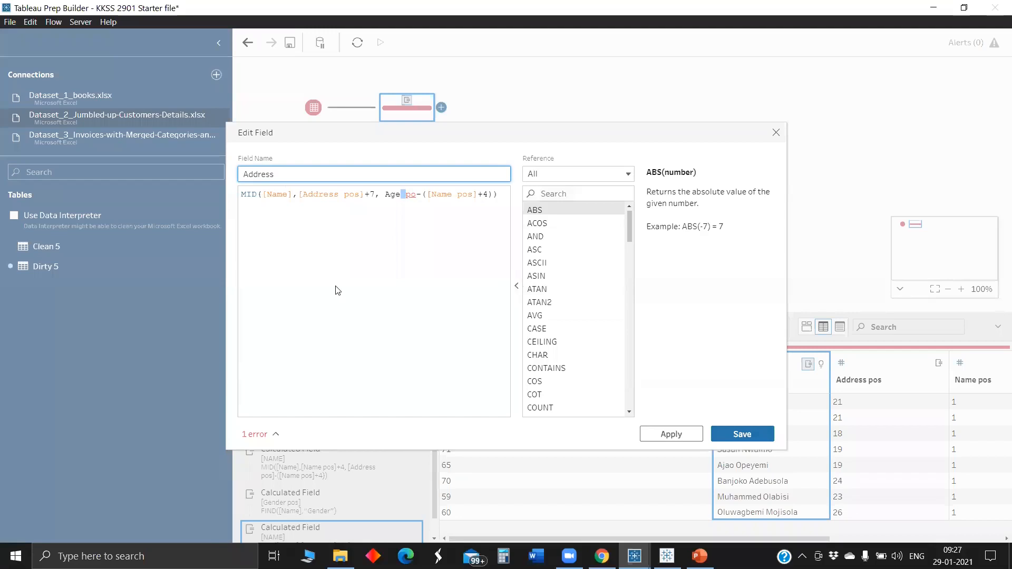
key(Return)
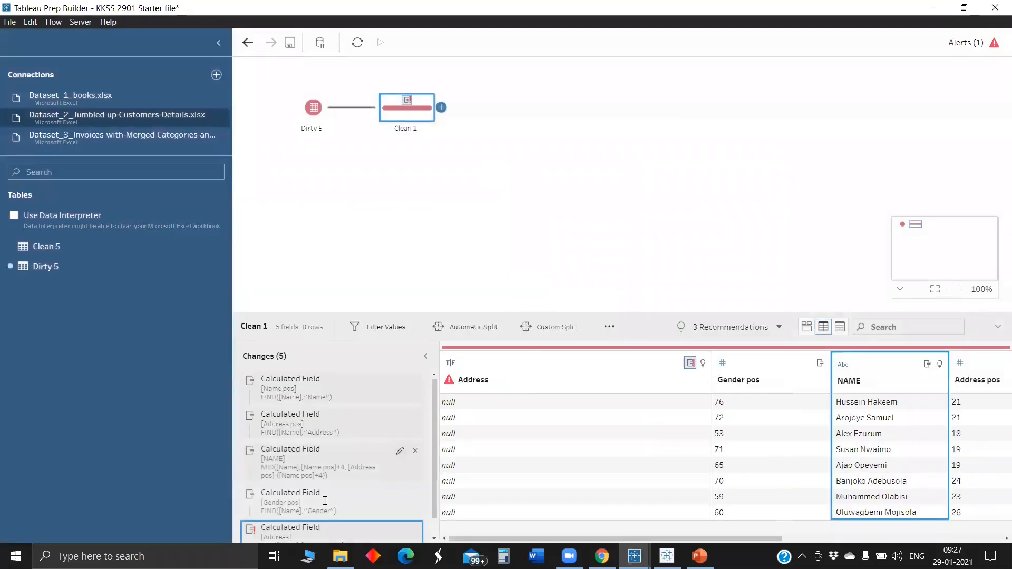
Add an Age pos calculated field with the formula FIND([Name],"Age") at the end of the changes.
click(400, 448)
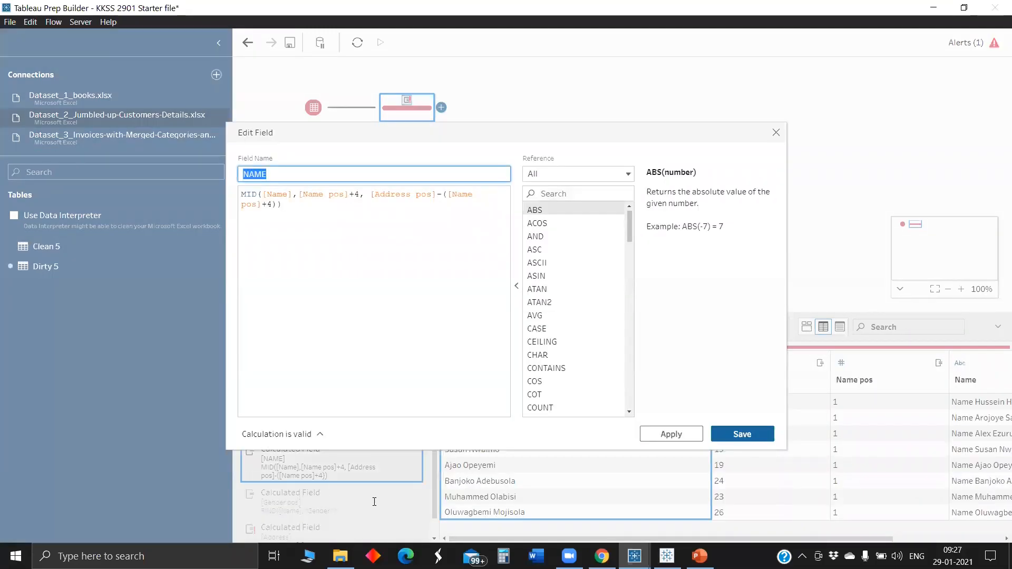
click(374, 502)
scroll(374, 503, down, 1)
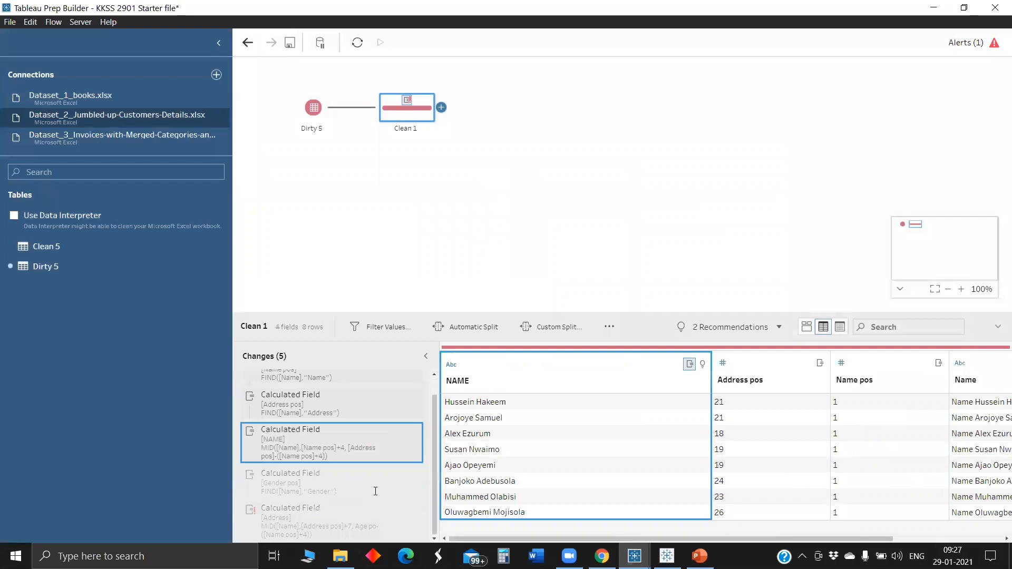
click(408, 492)
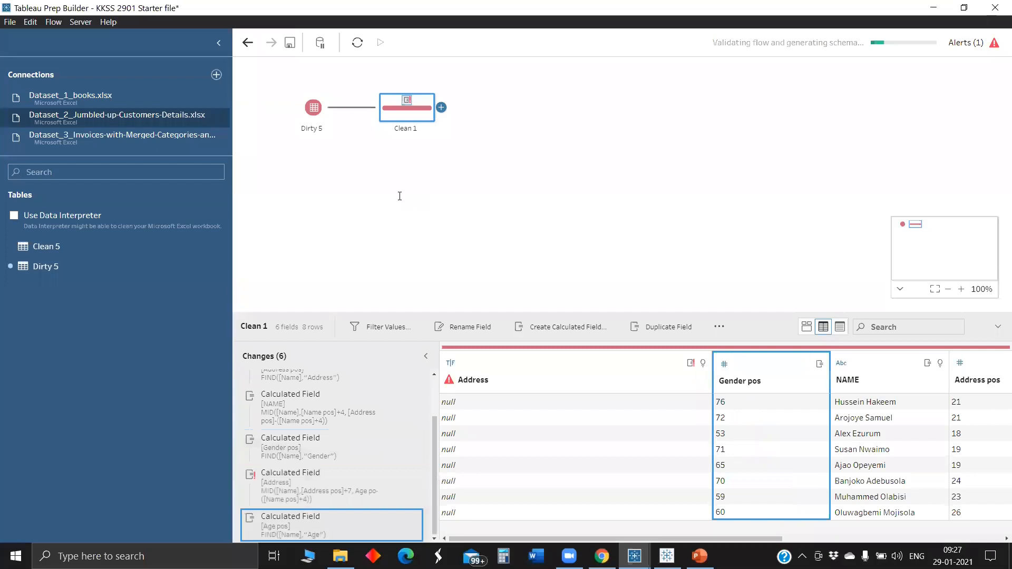
Paste a copy of the Address calculation after Age pos and replace Age po in its formula with [Age pos].
double_click(337, 480)
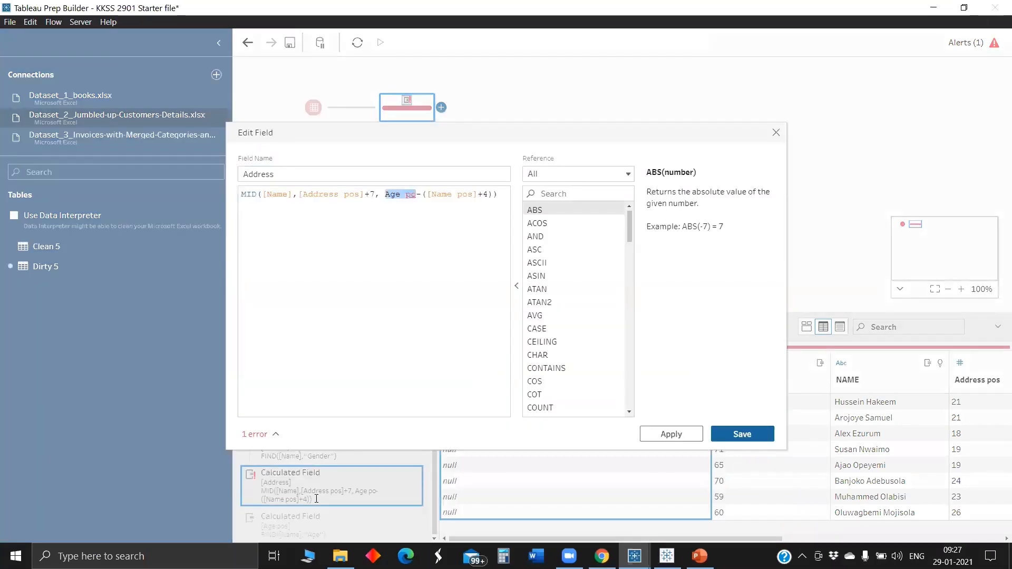
right_click(340, 451)
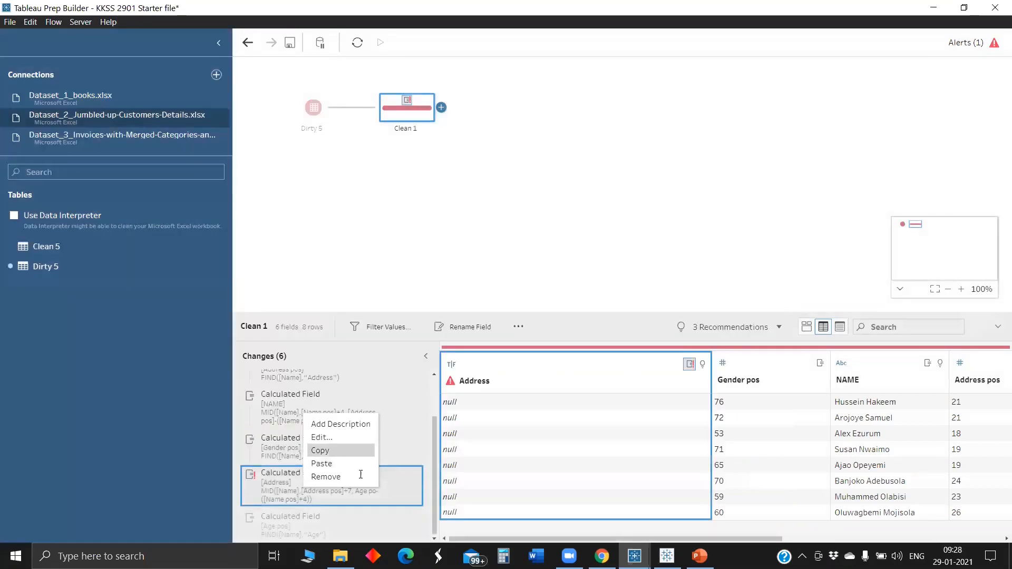
click(386, 522)
click(401, 513)
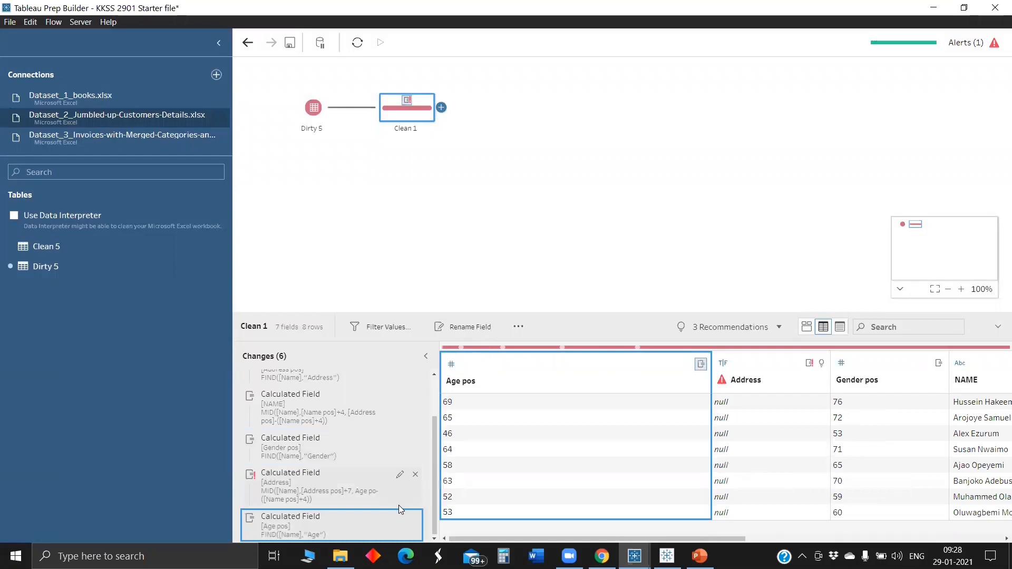
key(ctrl+v)
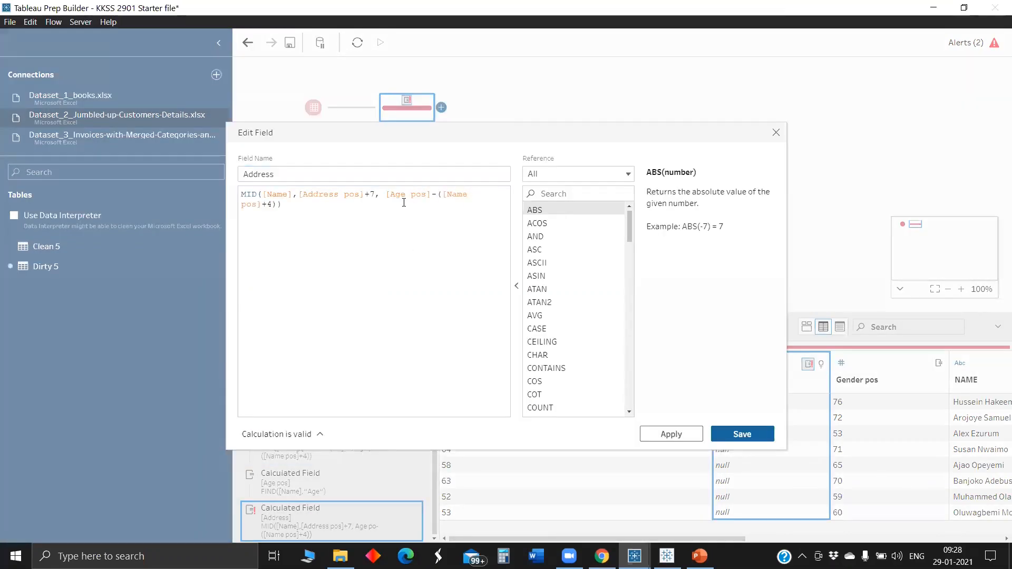
Replace [Name pos]+4 in the Address formula's length argument with a copy of [Address pos]+7 and save the field.
key(shift+Left)
key(shift+Left)
key(shift+Left)
key(shift+Left)
key(shift+Left)
key(shift+Left)
key(shift+Left)
key(shift+Left)
key(shift+Left)
key(shift+Left)
key(shift+Left)
key(shift+Left)
key(shift+Left)
key(shift+Left)
key(shift+Left)
key(ctrl+c)
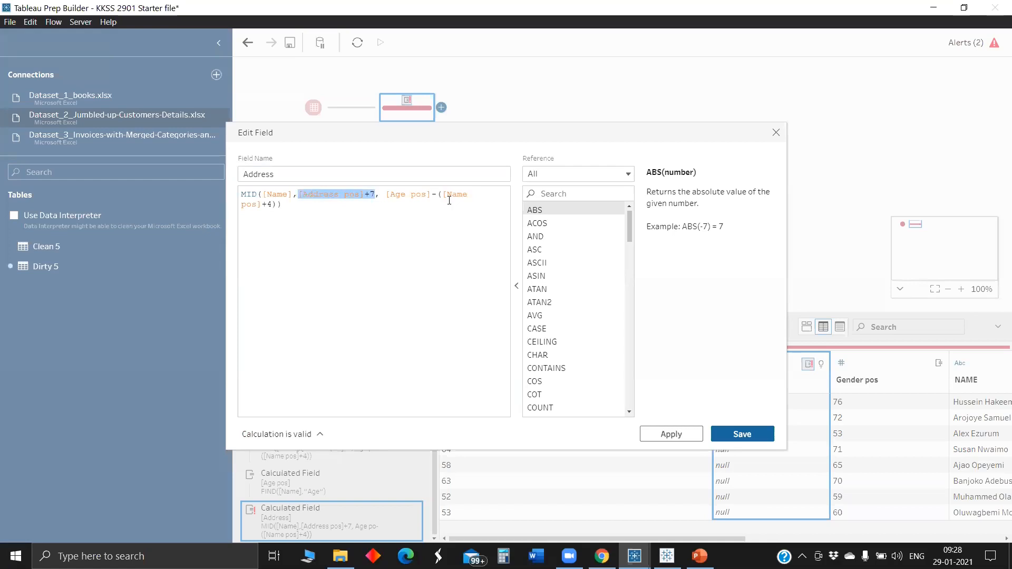
drag(443, 195, 273, 205)
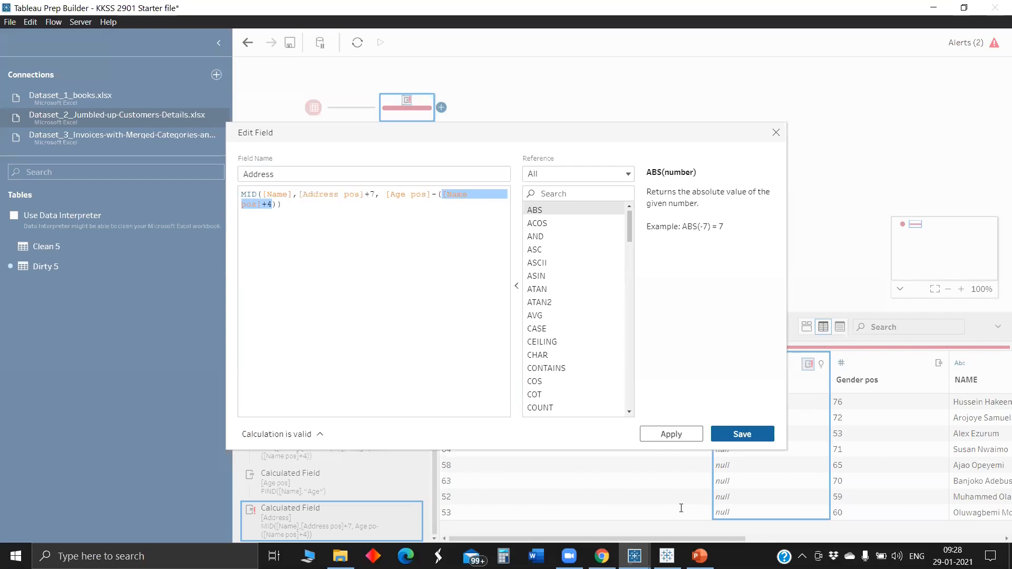
key(ctrl+v)
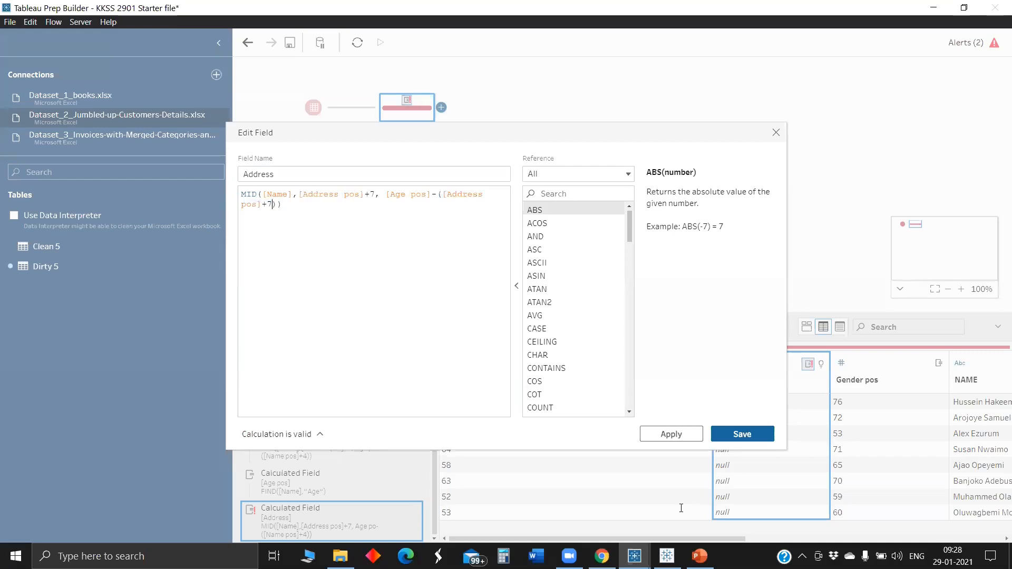
click(742, 433)
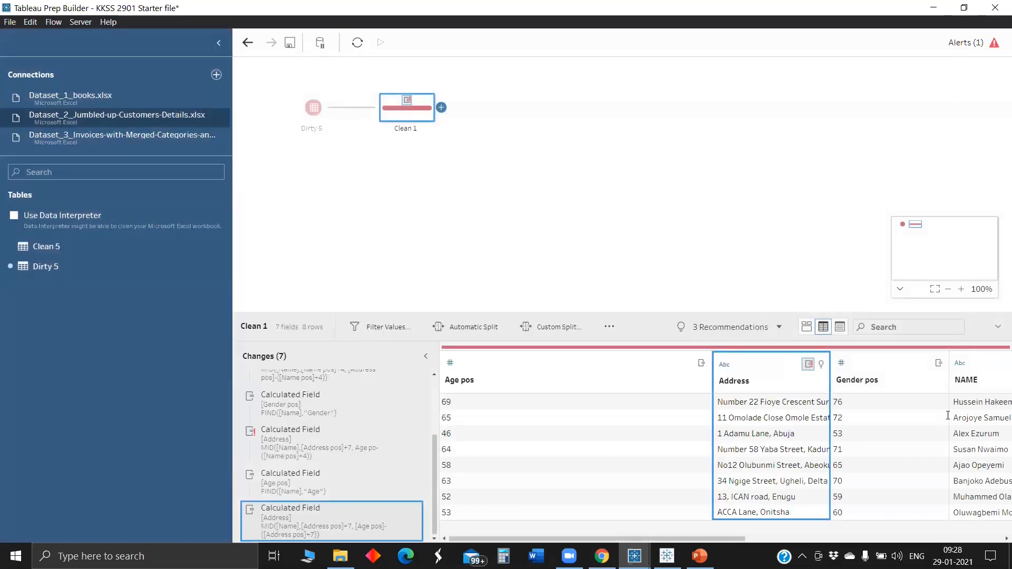
Paste a copy of the latest Address calculation, rename it Age, and set its MID start argument to [Age pos]+3.
click(770, 496)
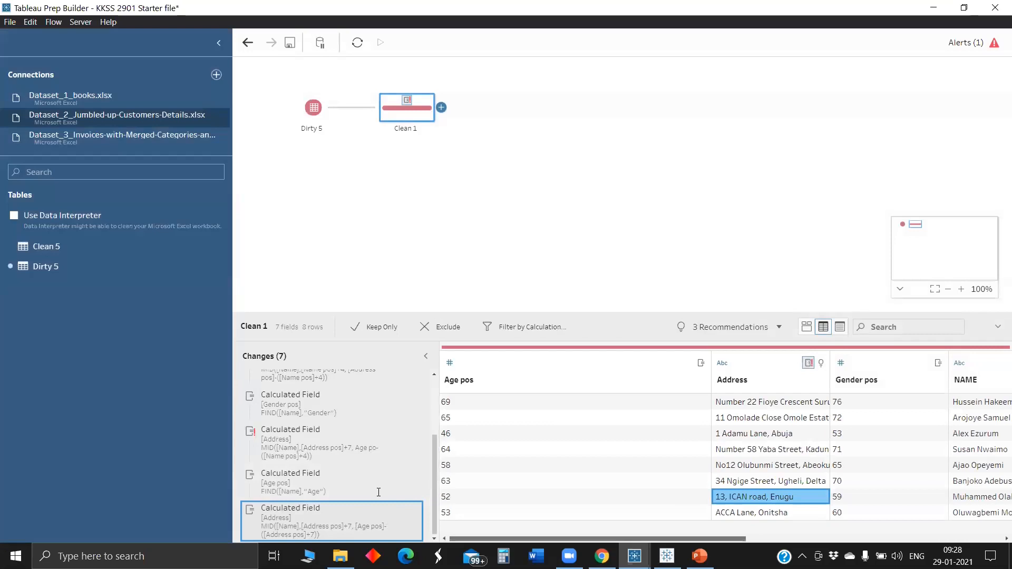
drag(414, 475, 399, 488)
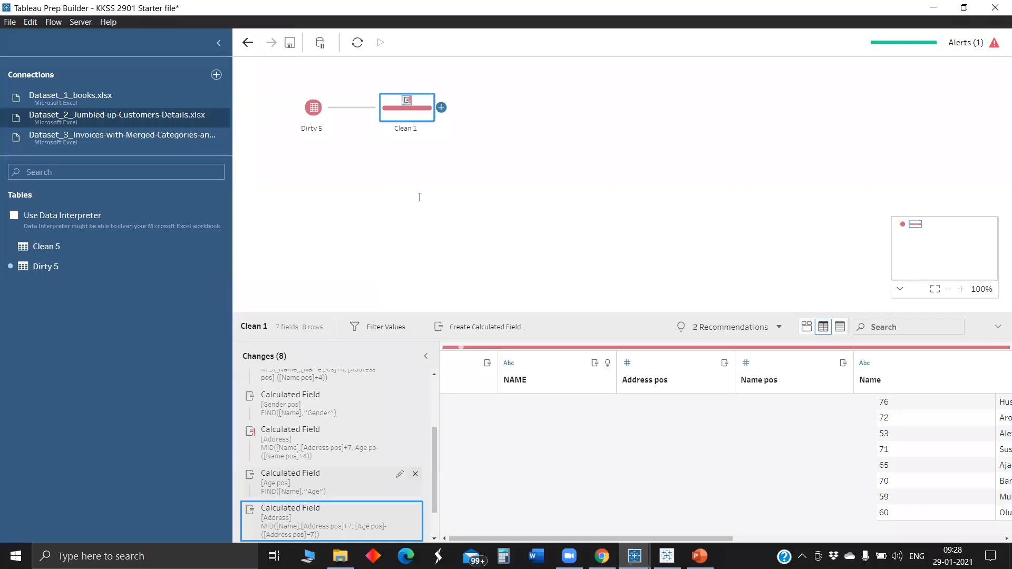
double_click(314, 195)
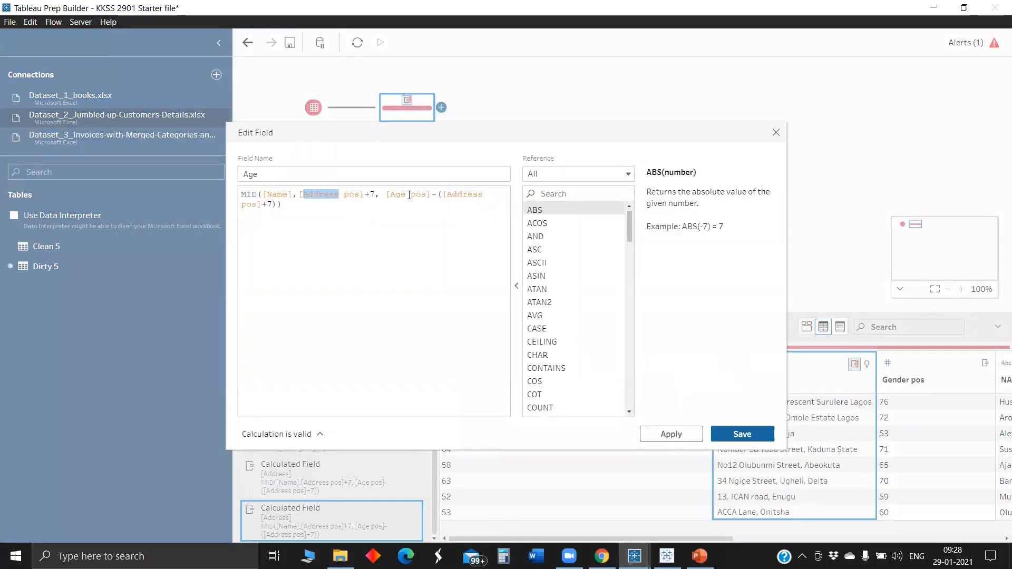
drag(365, 195, 308, 195)
drag(309, 195, 303, 195)
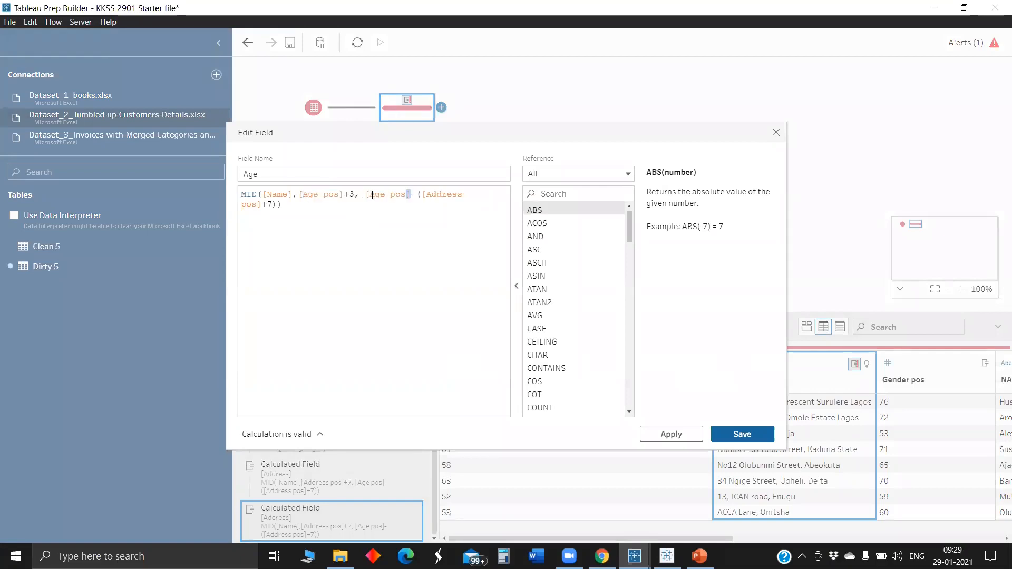
Set the Age formula's length argument to [Gender pos]-([Age pos]+3) and save the field.
drag(411, 195, 367, 194)
drag(439, 195, 272, 203)
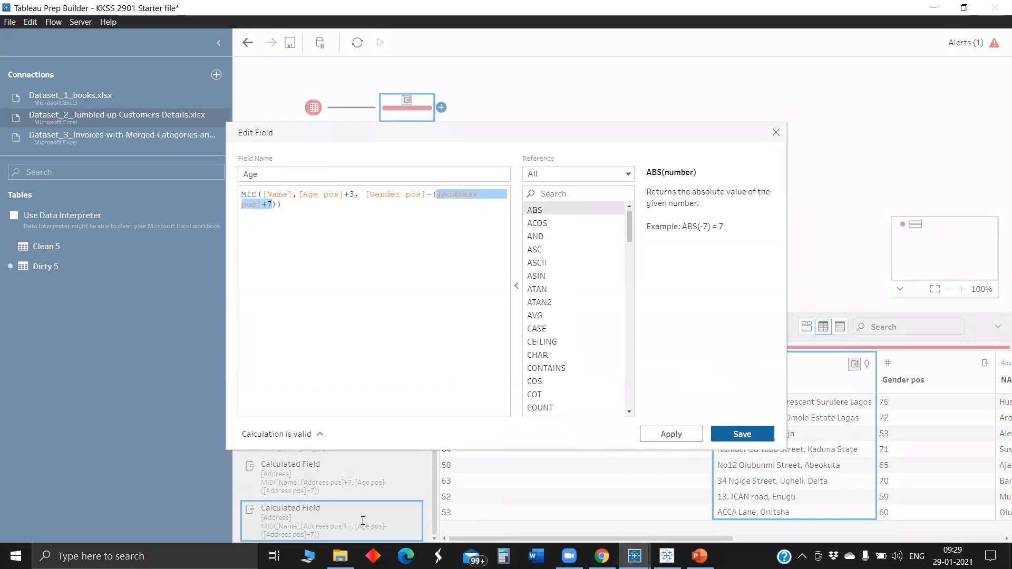
text([Age pos]+3)
click(742, 434)
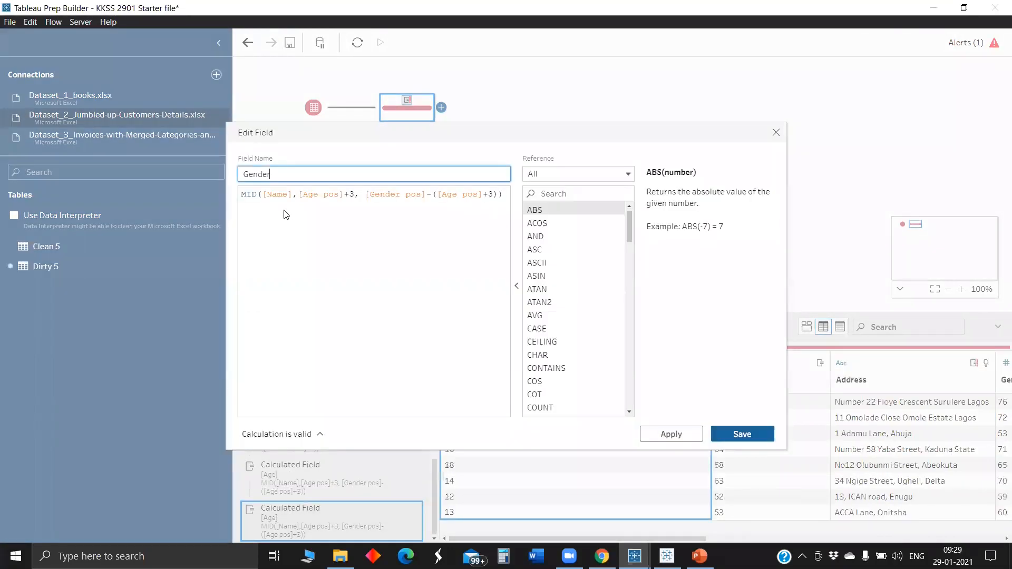
In a copy of the Age calculation named Gender, set the MID start argument to [Gender pos]+6.
double_click(326, 194)
drag(344, 194, 300, 193)
text(gen)
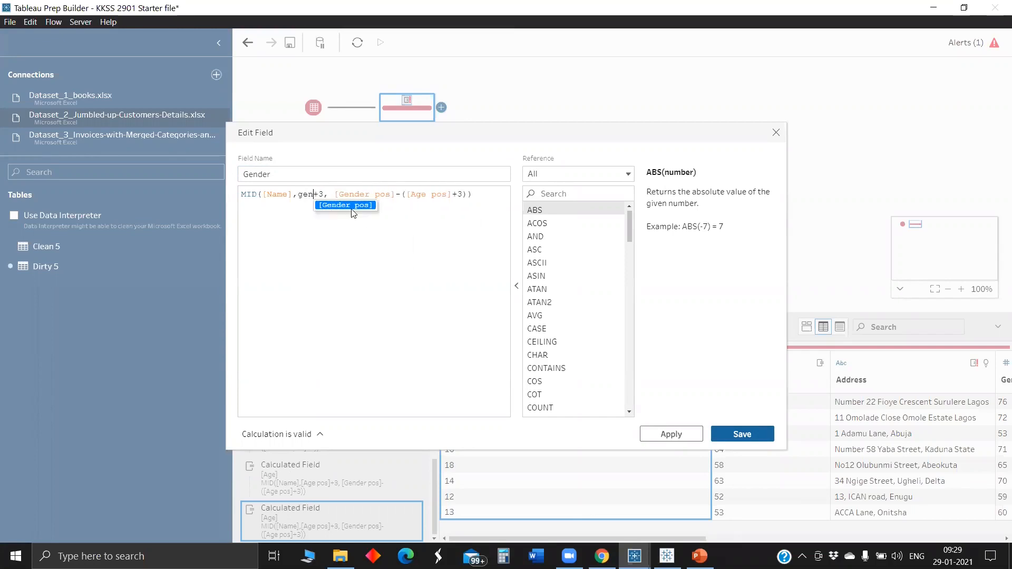
key(Return)
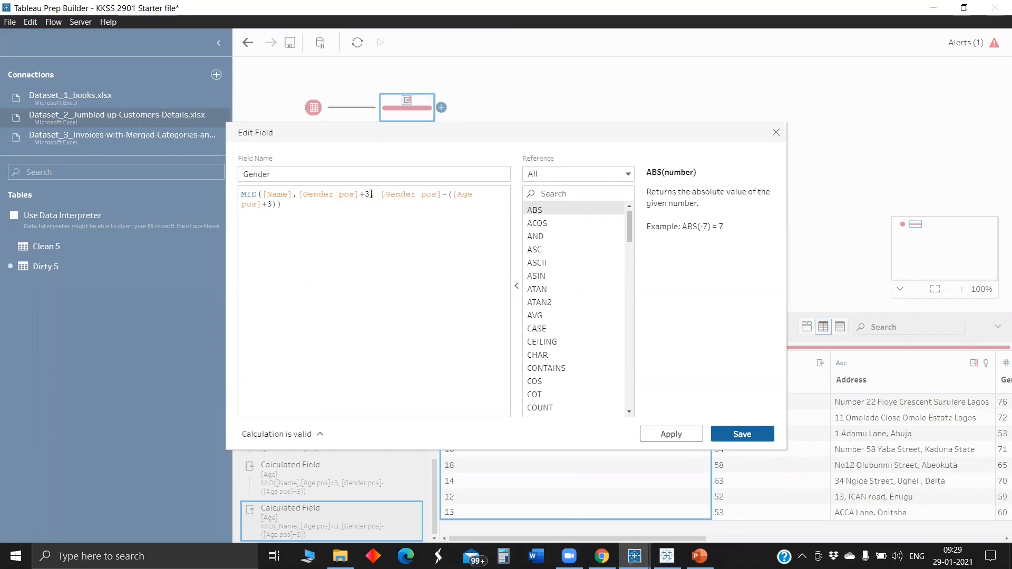
double_click(369, 194)
text(6)
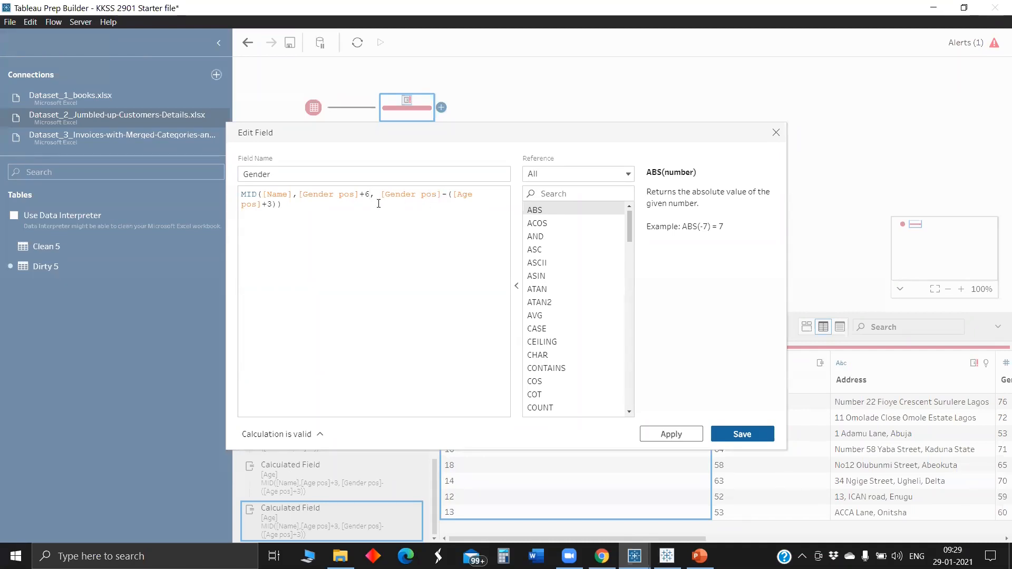
Delete the length argument from the Gender formula, leaving MID([Name],[Gender pos]+6), and save the field.
shift+click(383, 202)
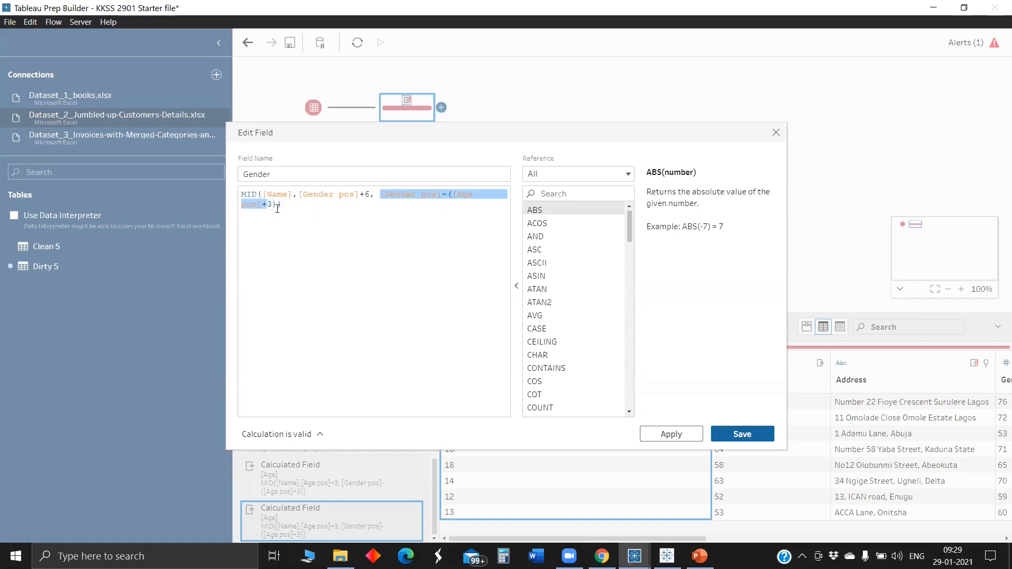
key(BackSpace)
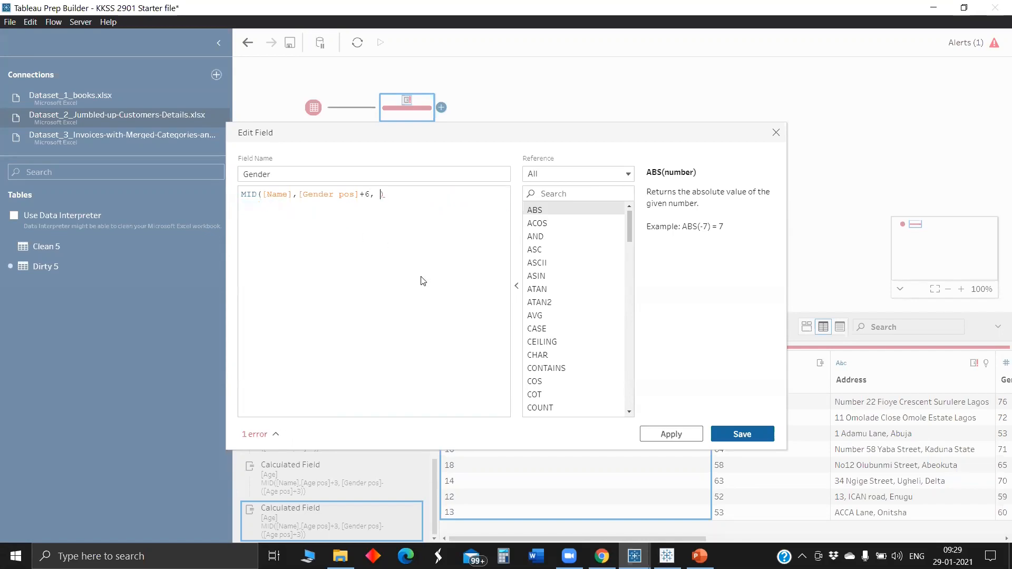
key(BackSpace)
key(BackSpace)
click(752, 435)
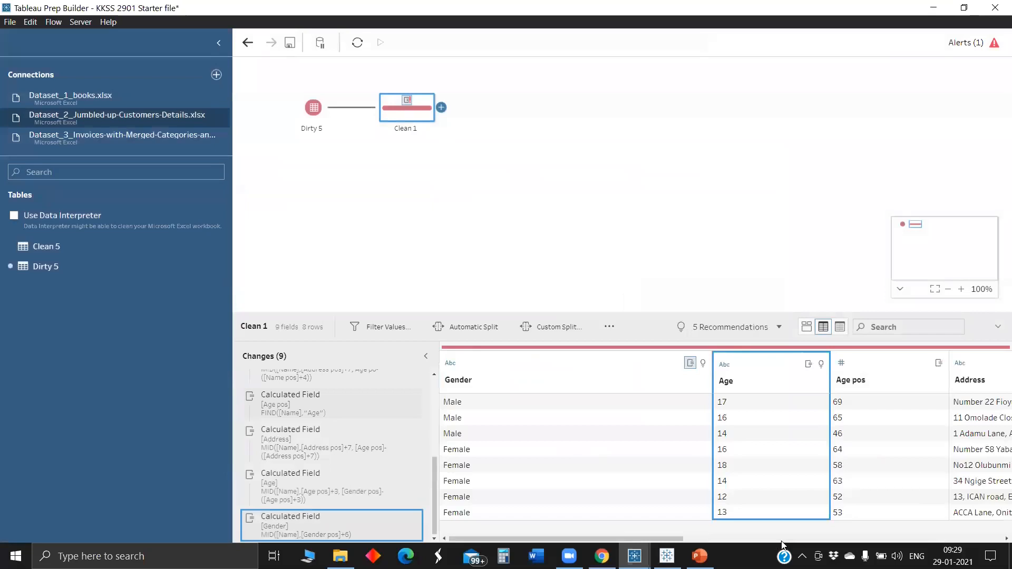
Add a cleaning step after Clean 1 and remove the Age pos, Gender pos, Address pos, Name pos and original Name fields.
scroll(784, 531, right, 5)
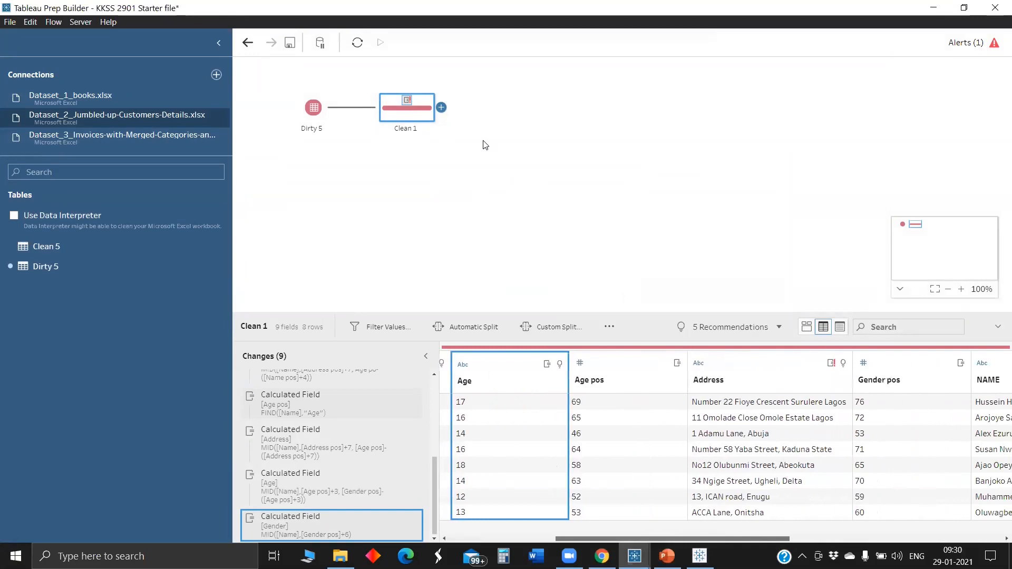
click(442, 108)
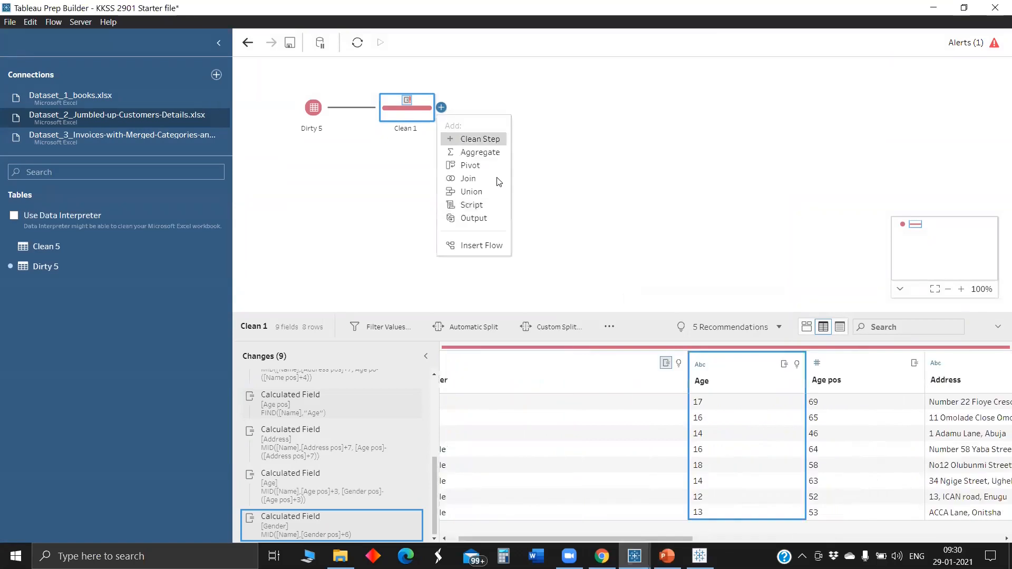
click(477, 138)
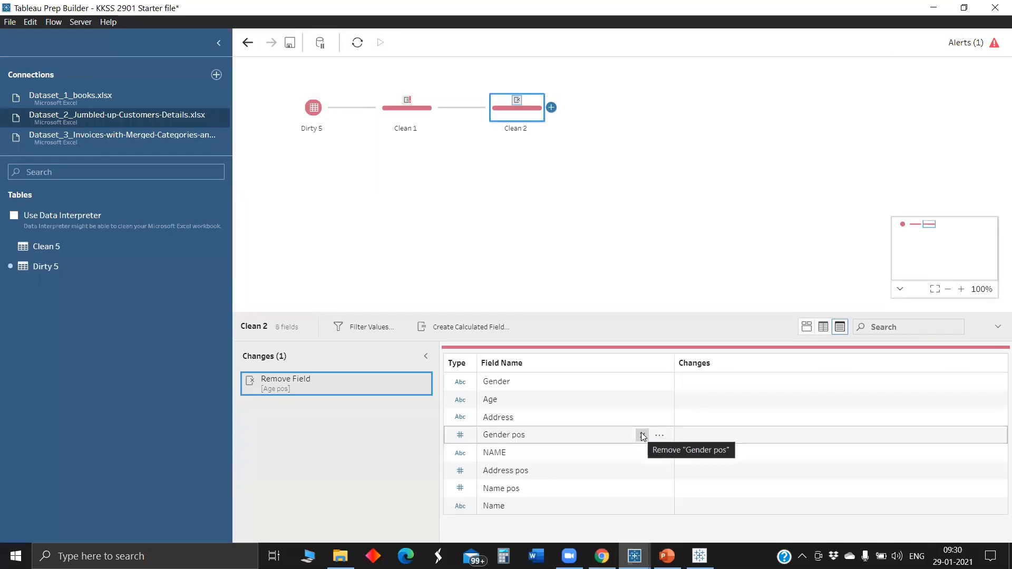
click(642, 436)
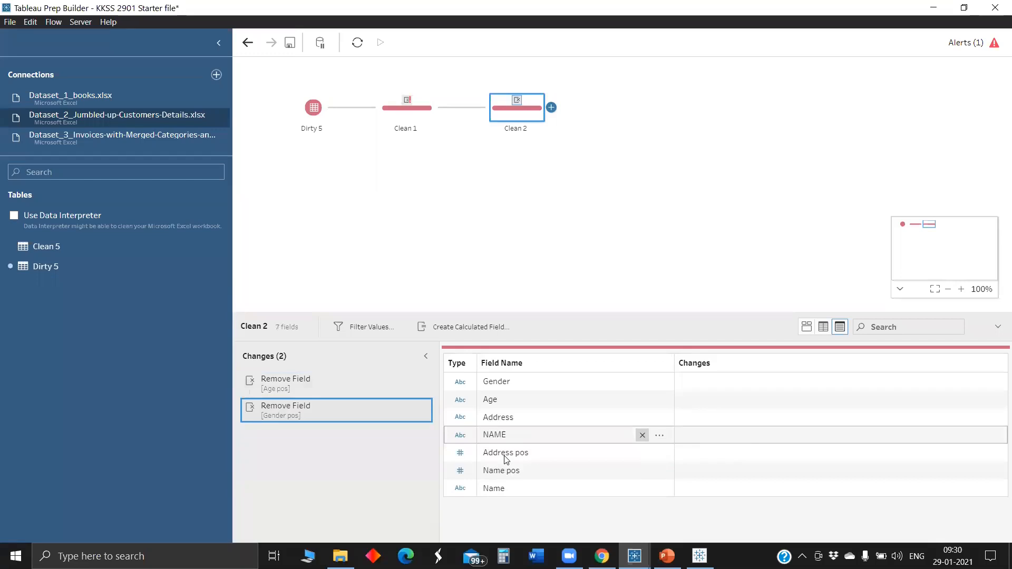
click(642, 452)
click(642, 452)
click(643, 452)
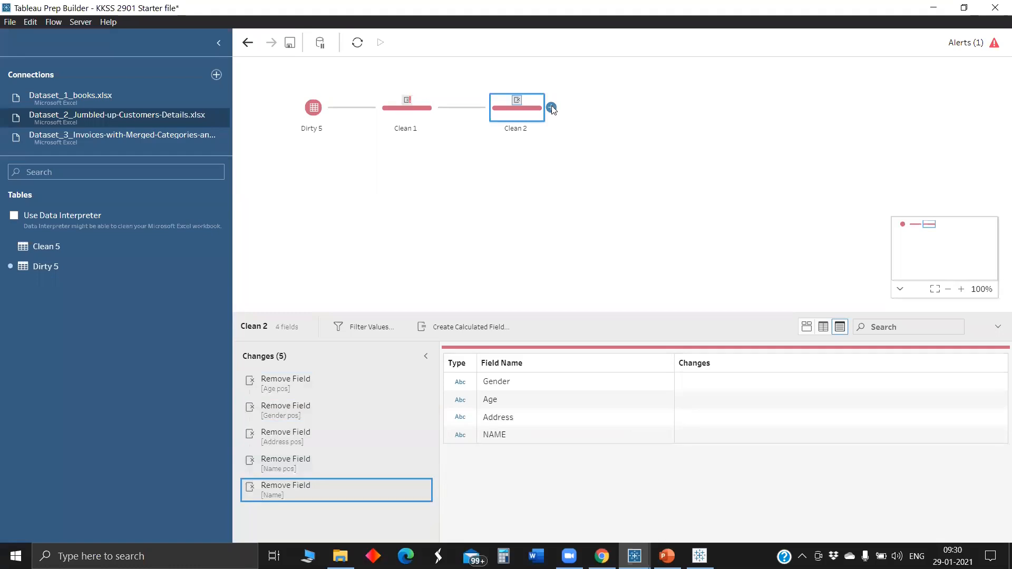
Add an output step after Clean 2.
click(551, 108)
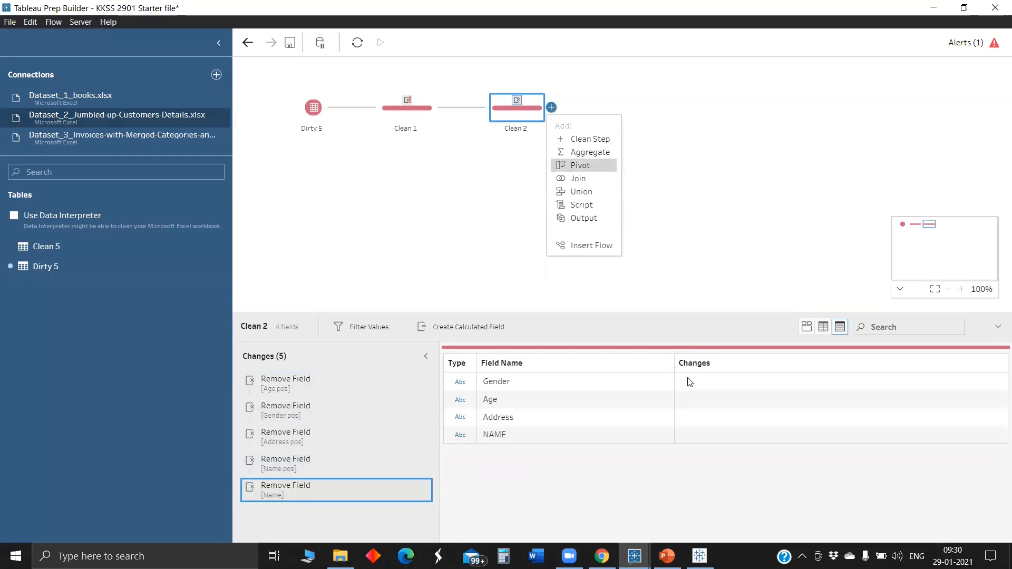
click(584, 219)
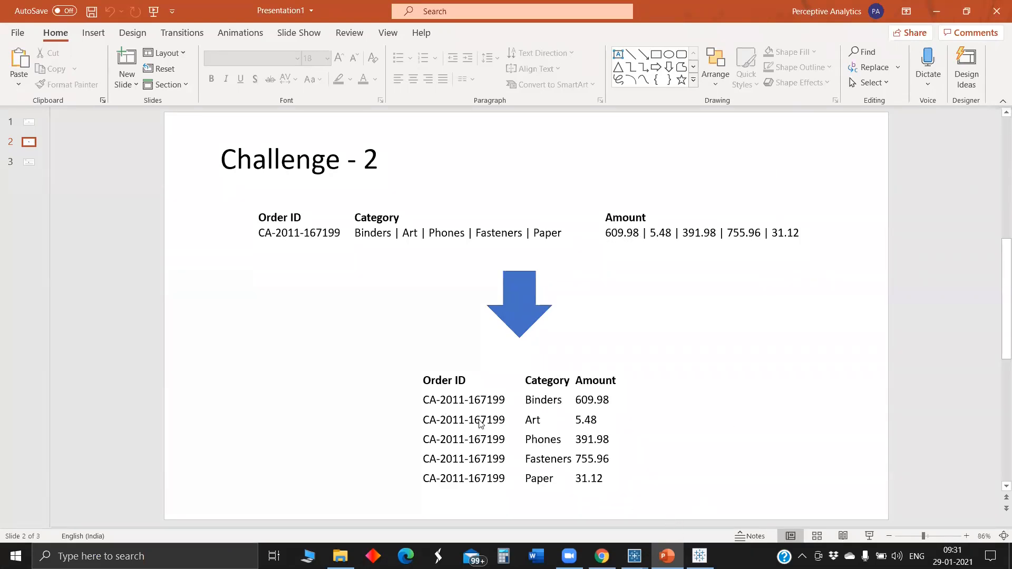
Switch back to the starter flow in Tableau Prep Builder and add the Dirty 8 invoices table with a cleaning step.
click(634, 556)
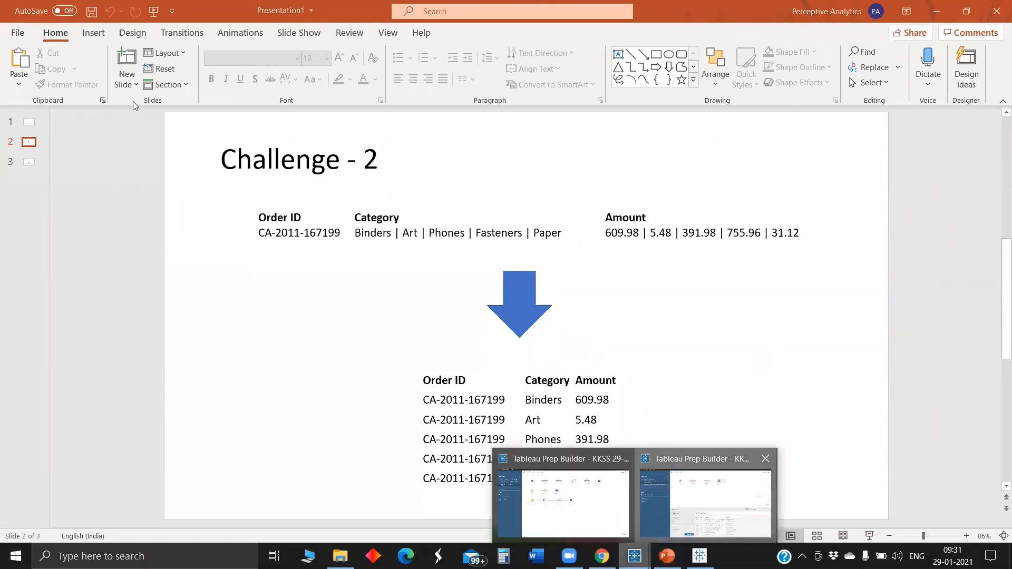
click(705, 503)
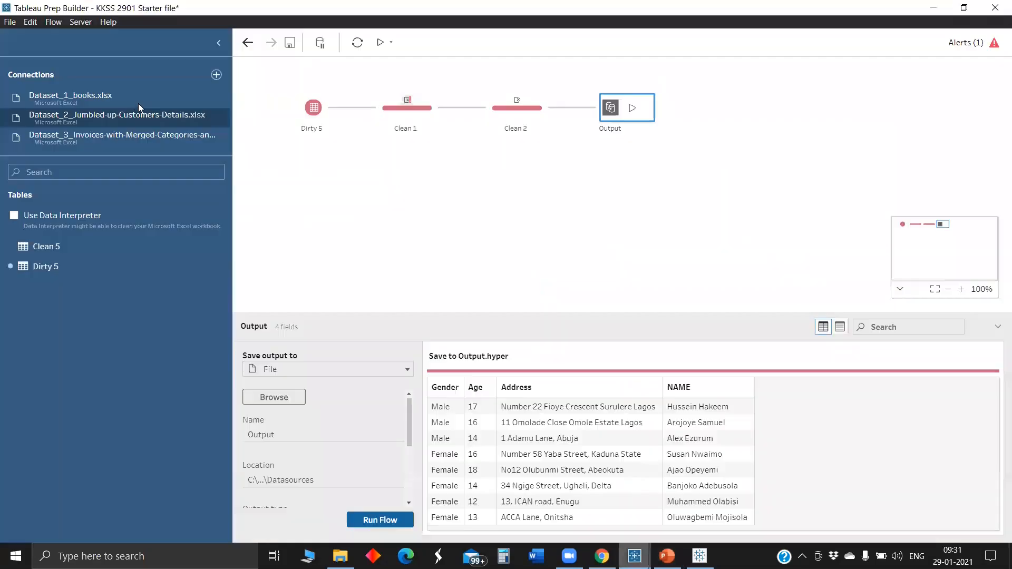
click(153, 135)
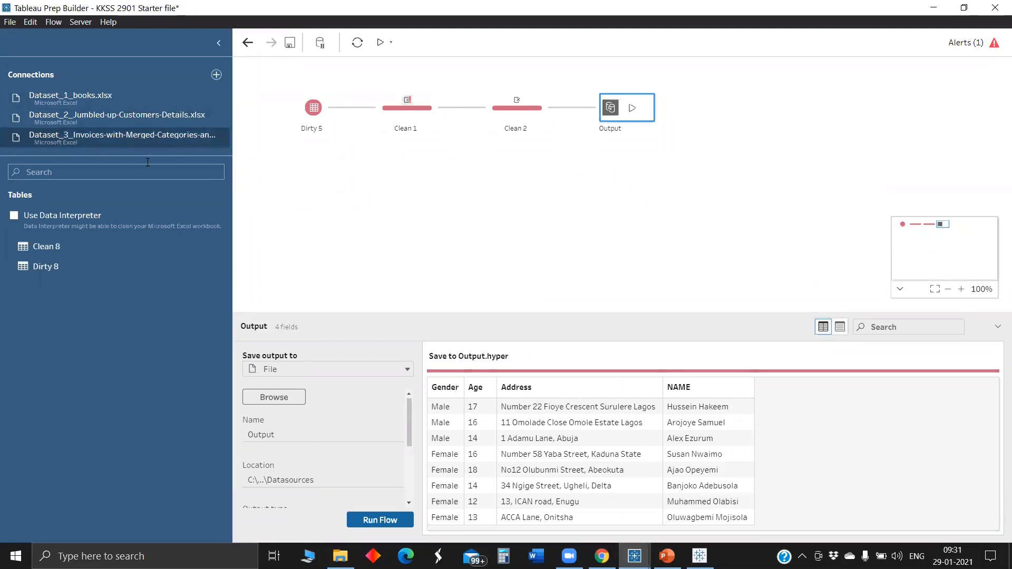
drag(45, 266, 348, 199)
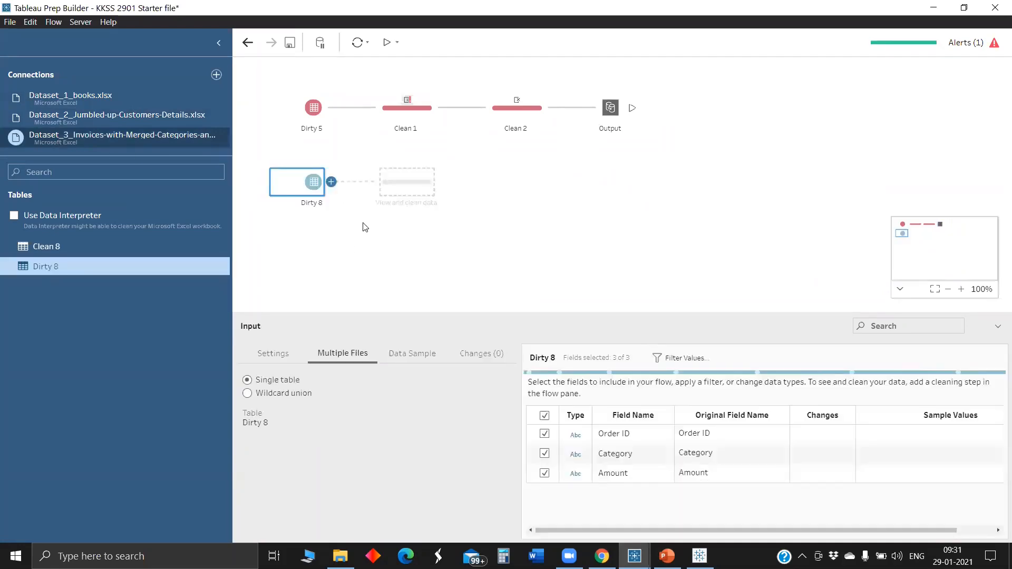
key(Return)
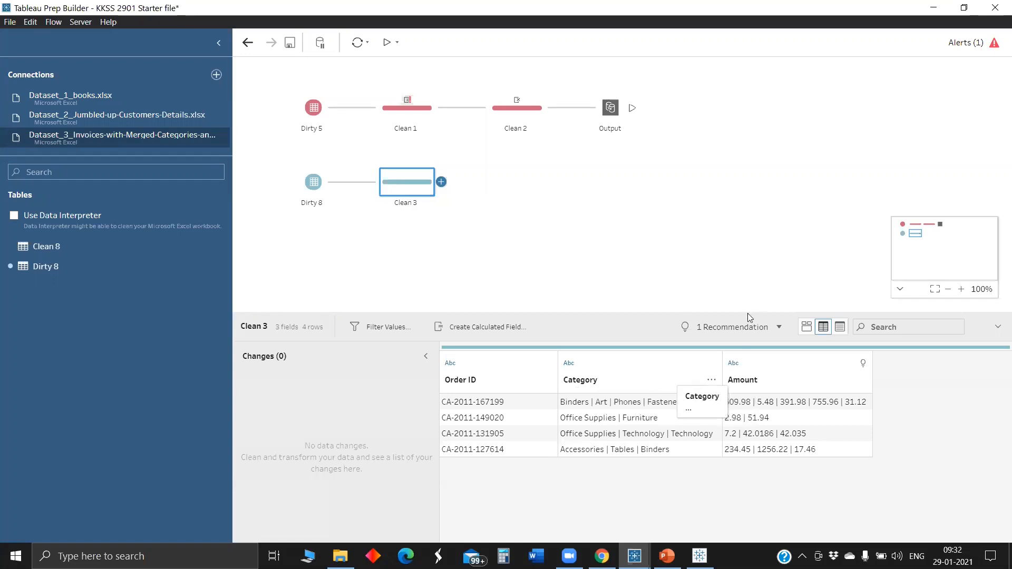
Apply a custom split to the Category field with the separator | and split off all fields.
click(711, 380)
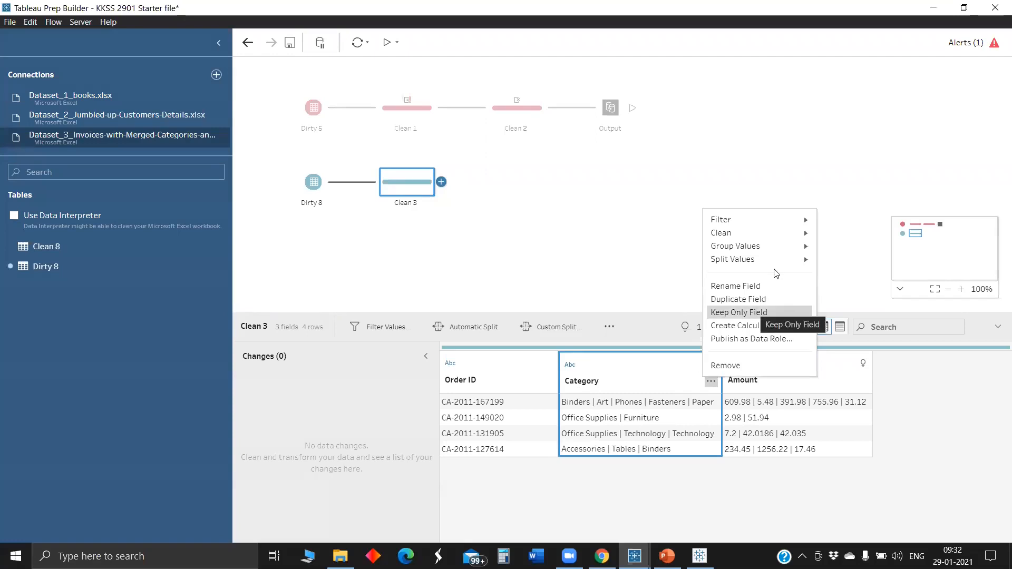
mouse_move(802, 261)
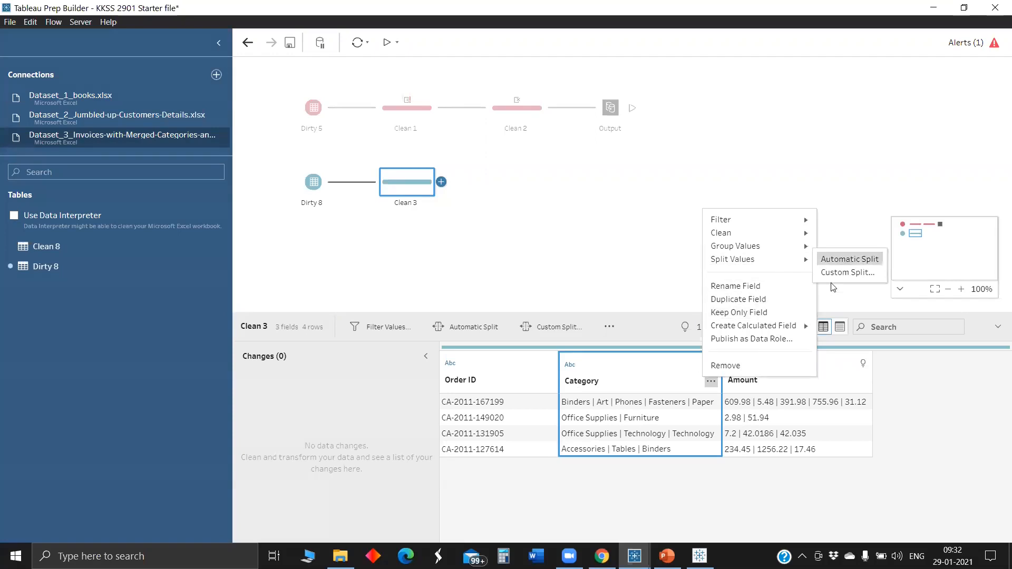
click(847, 272)
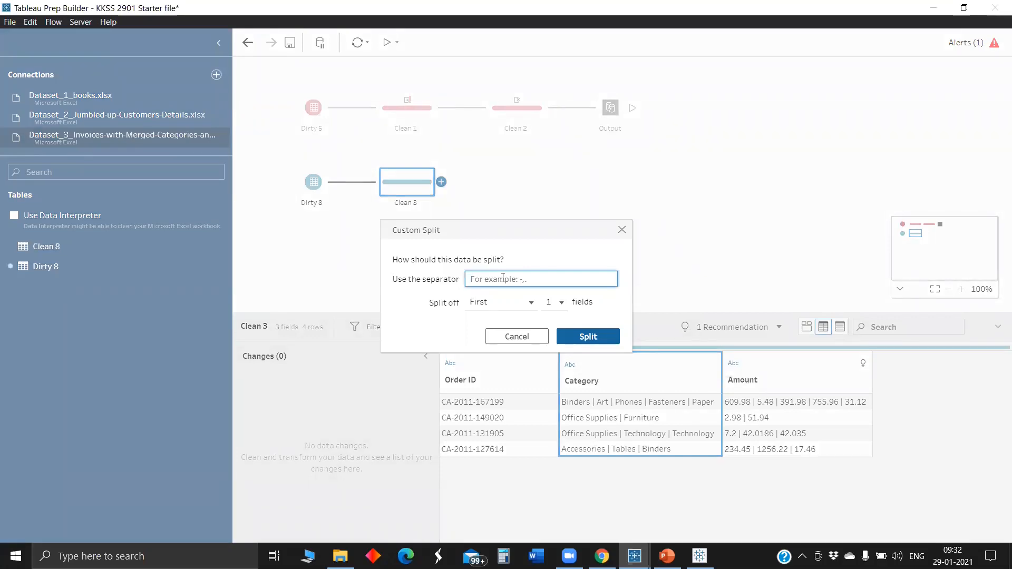
text(|)
click(506, 302)
click(509, 345)
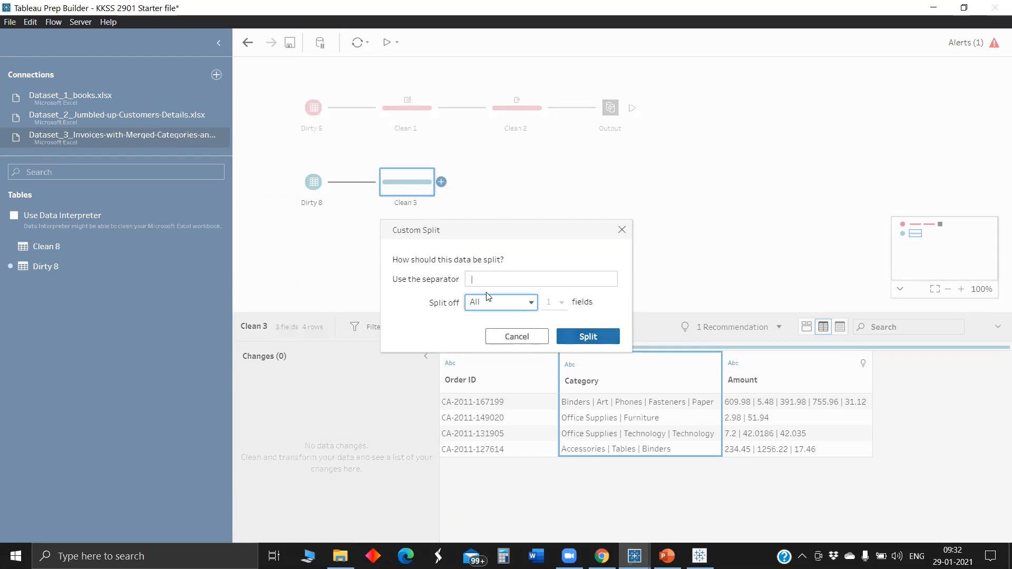
click(589, 339)
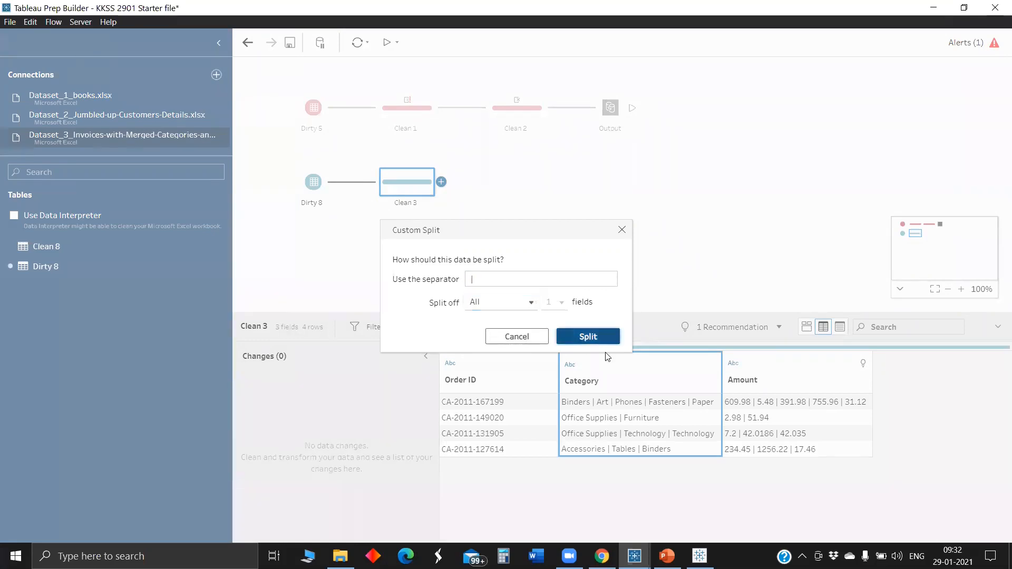
Apply a custom split to the Amount field with the separator | and split off all fields.
click(590, 515)
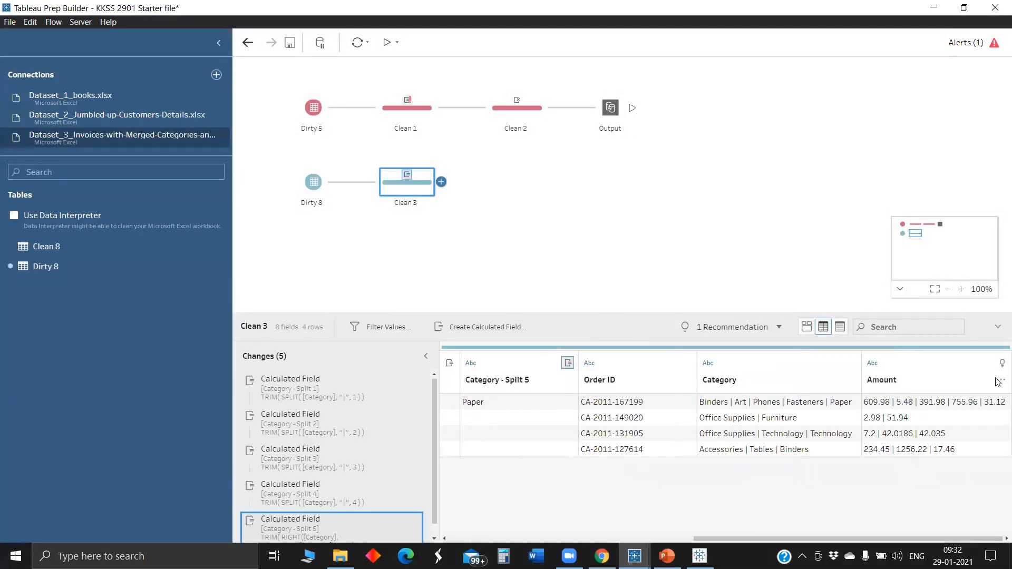
click(1001, 380)
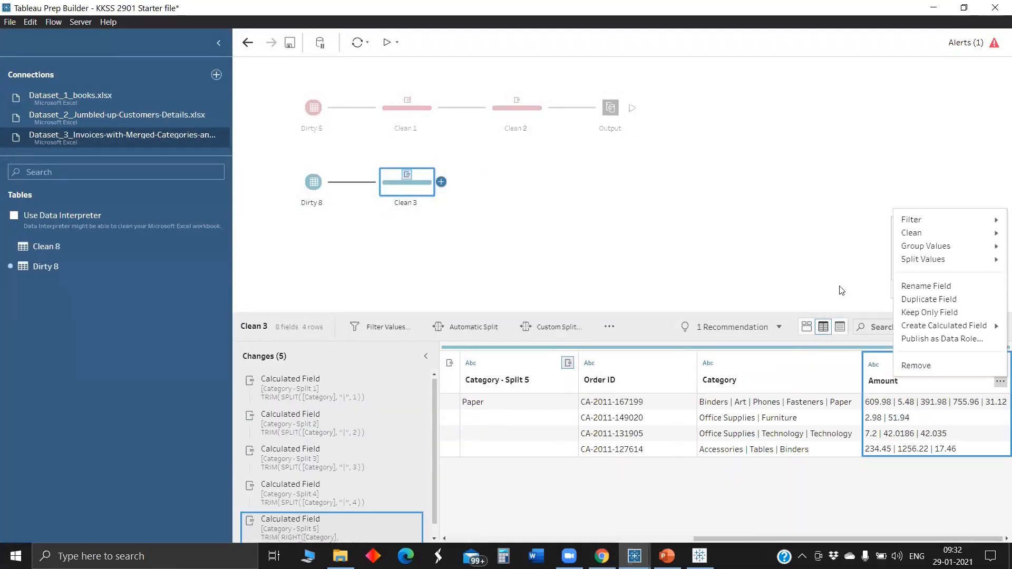
mouse_move(923, 259)
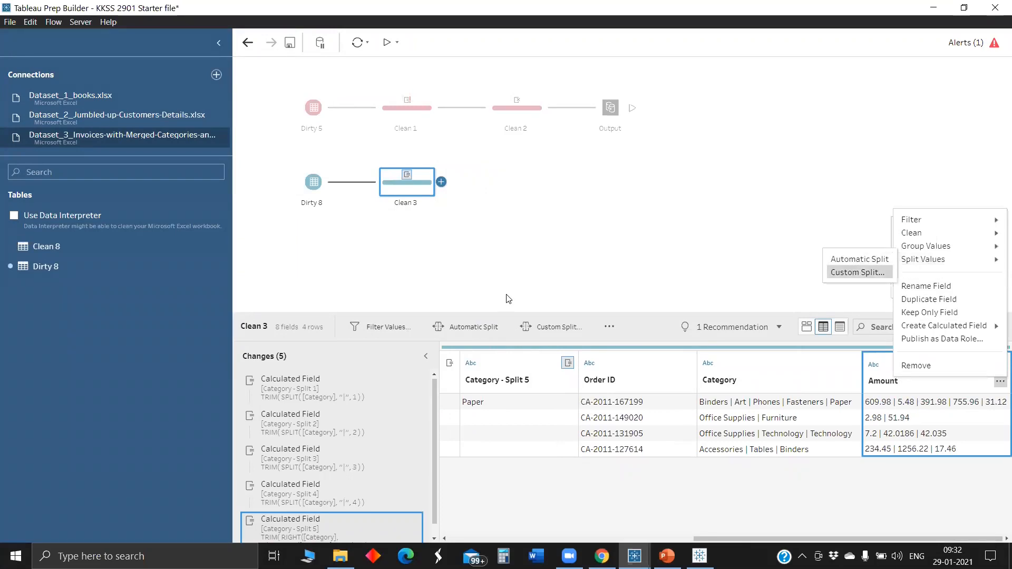
click(857, 272)
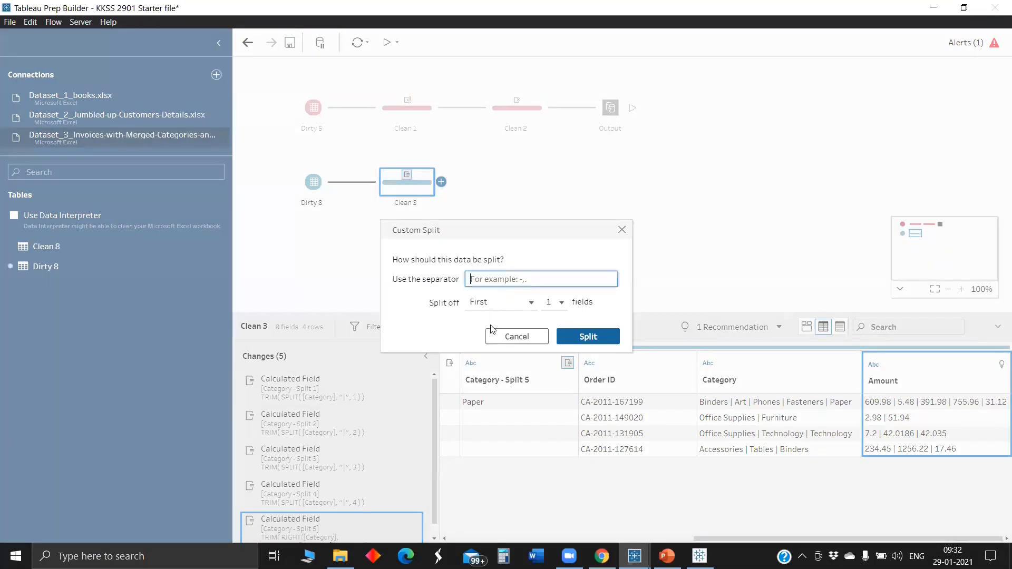
text(|)
click(501, 302)
click(501, 346)
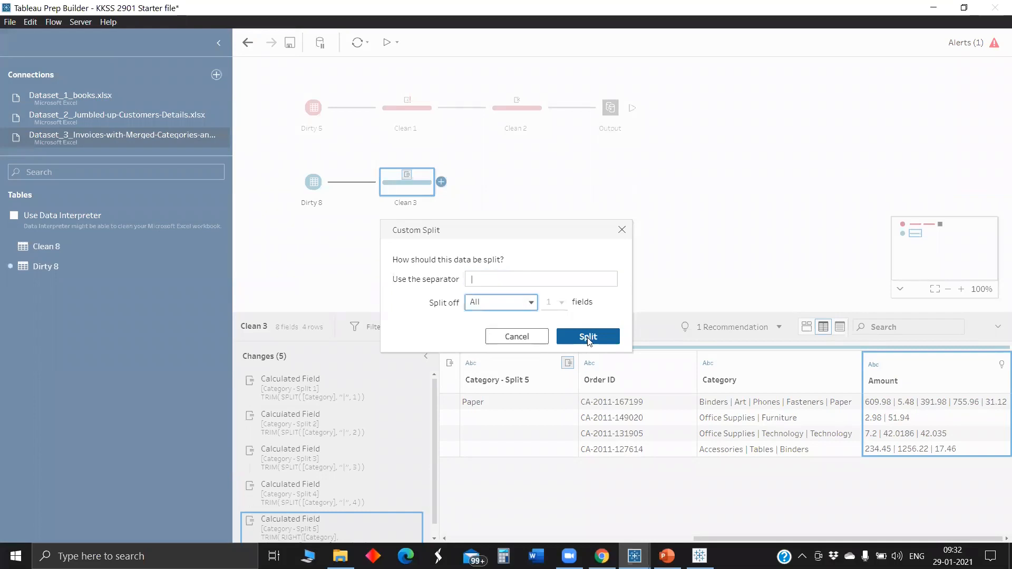
click(588, 338)
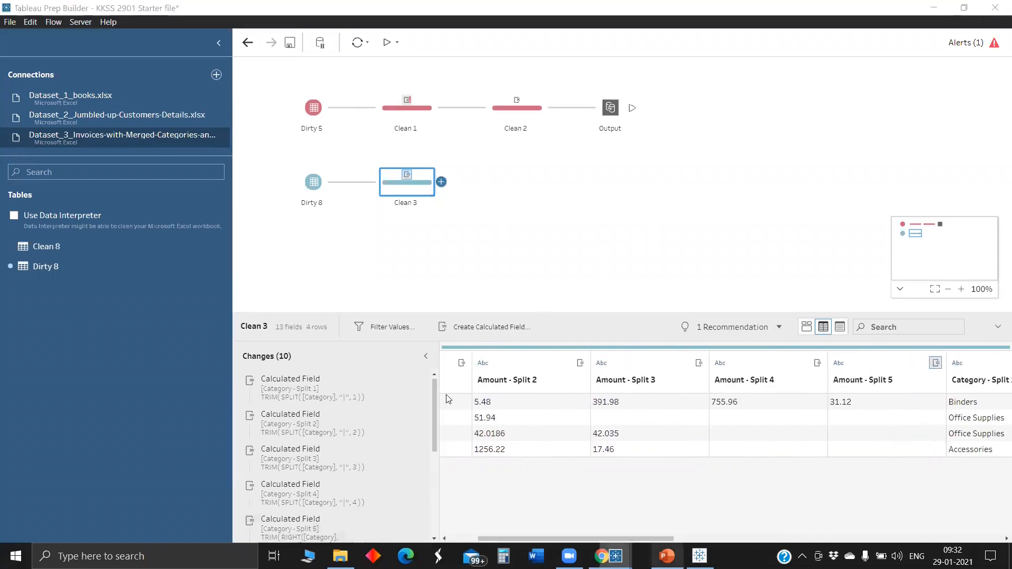
Start a new calculated field named 1 in the Clean 3 step.
scroll(446, 400, left, 2)
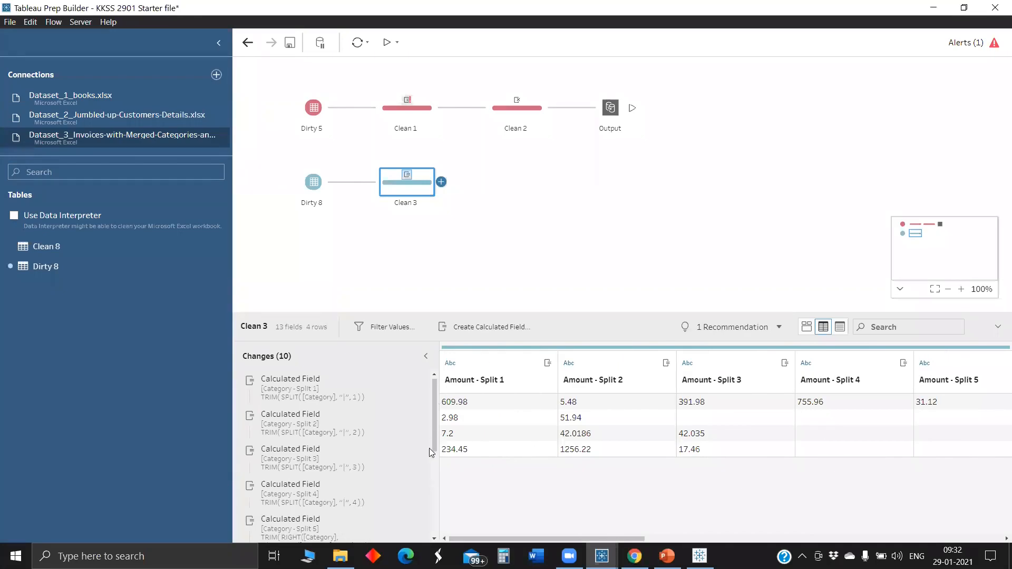
scroll(425, 490, down, 4)
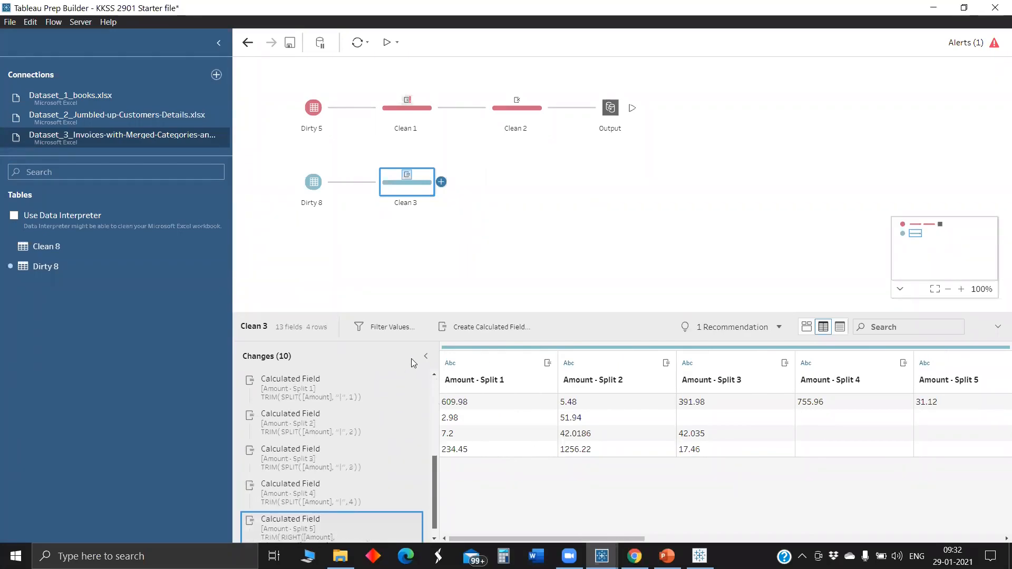
click(425, 356)
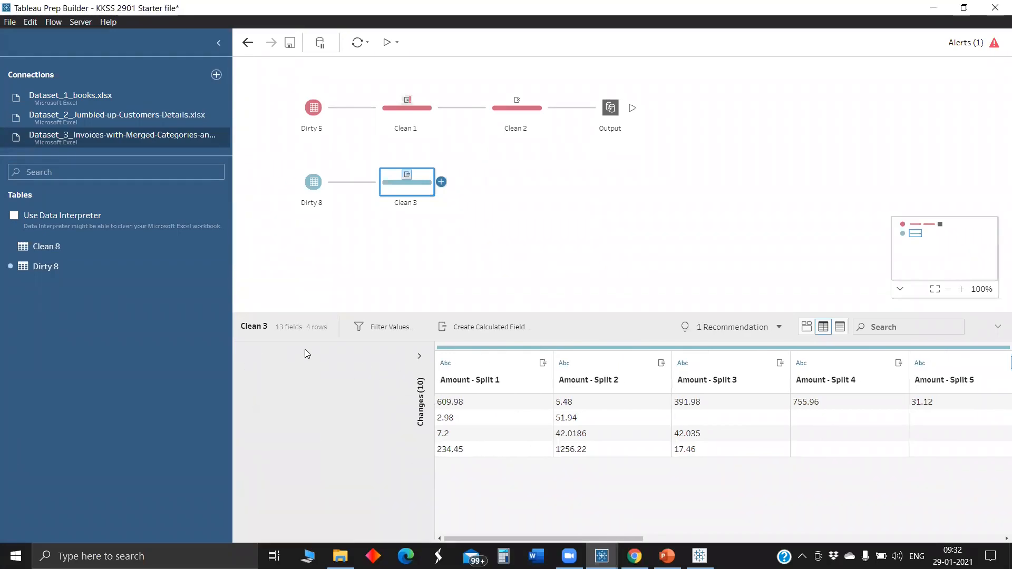
click(441, 337)
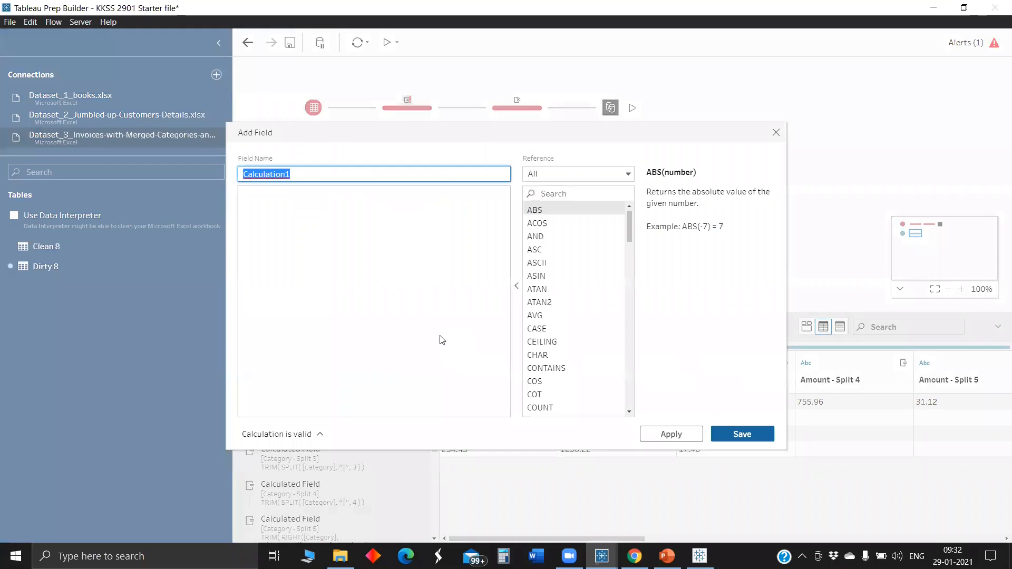
key(BackSpace)
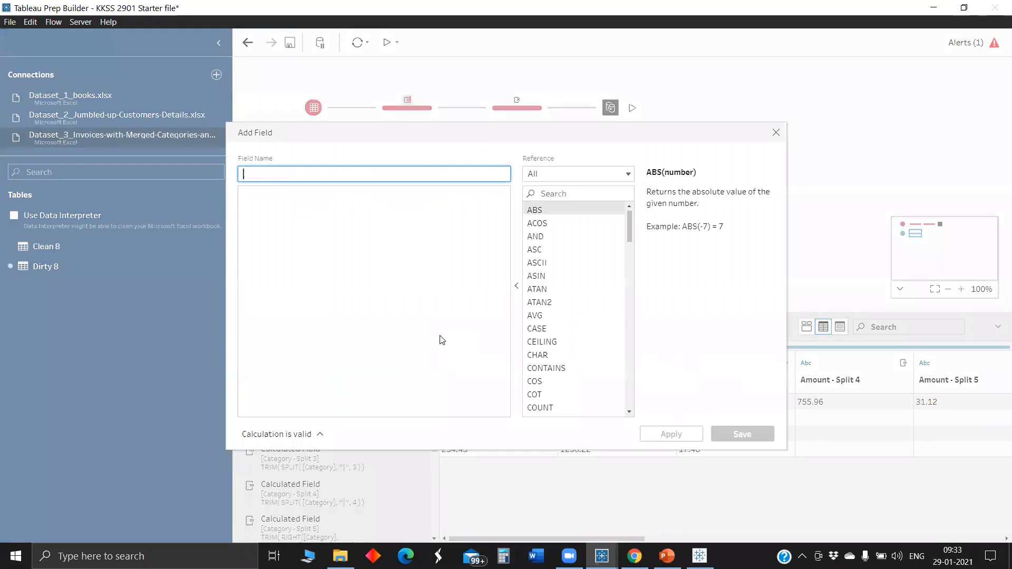
text(1)
Set field 1's formula to [Category - Split 1]+ "|" + [Amount - Split 1] and save the field.
click(342, 250)
text(st)
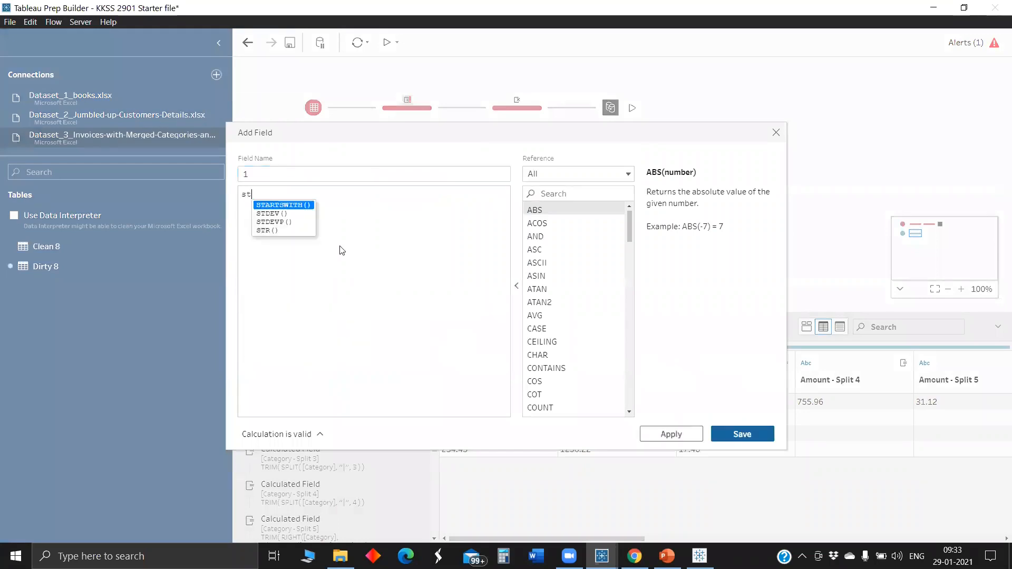
key(BackSpace)
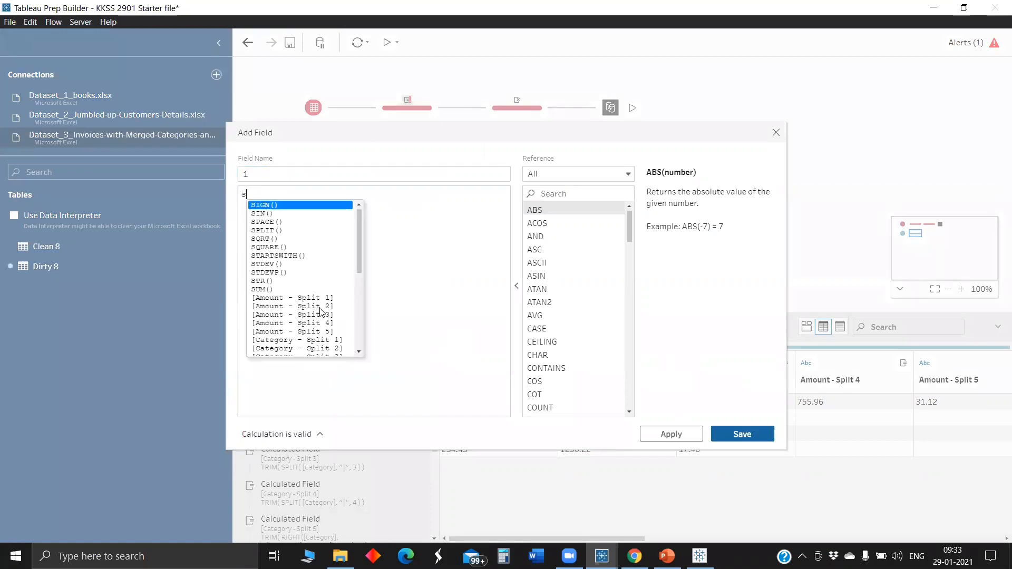
double_click(342, 330)
text(+ ")
text(\")
key(BackSpace)
text(|" )
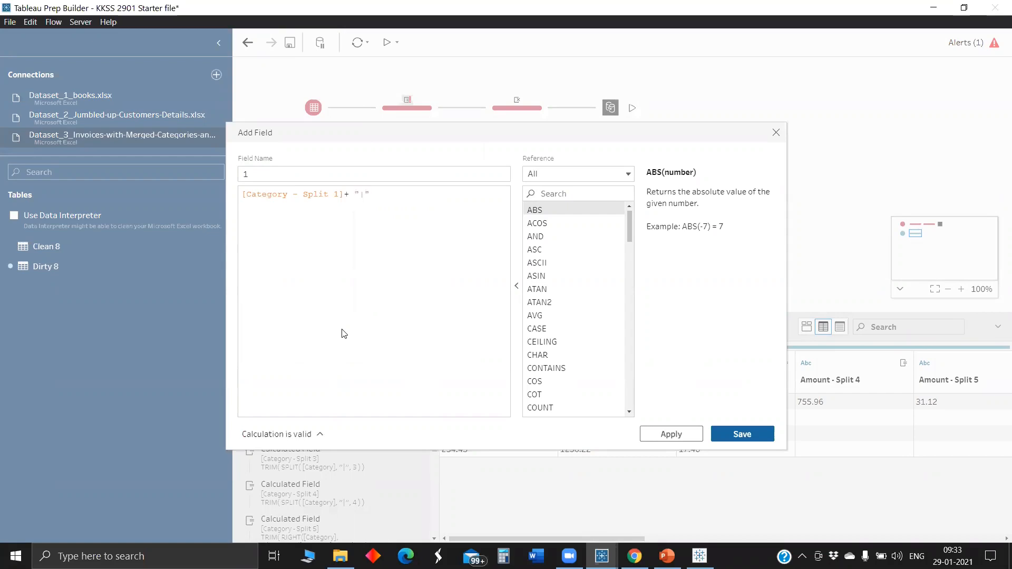
text(+ am)
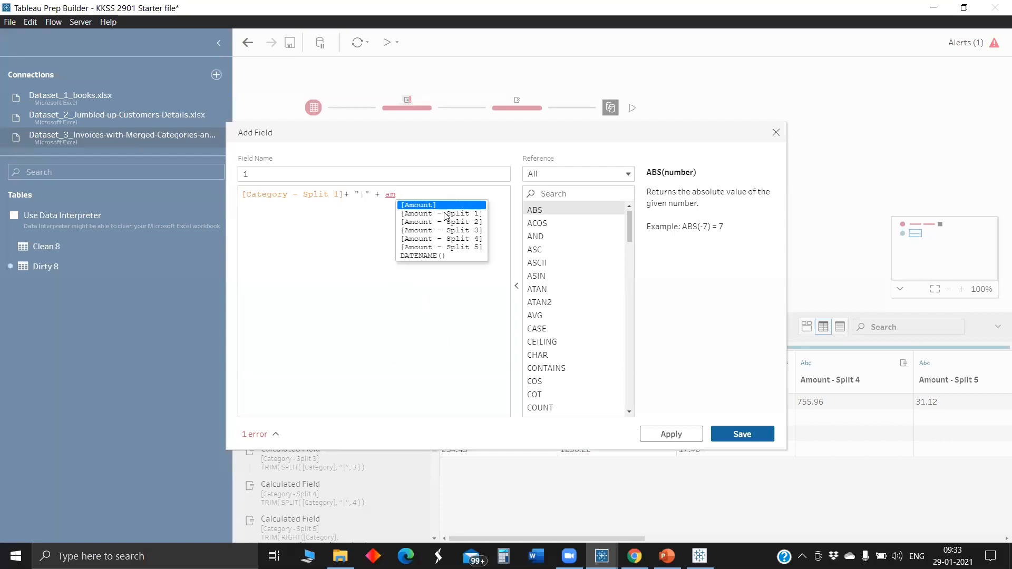
key(Down)
key(Return)
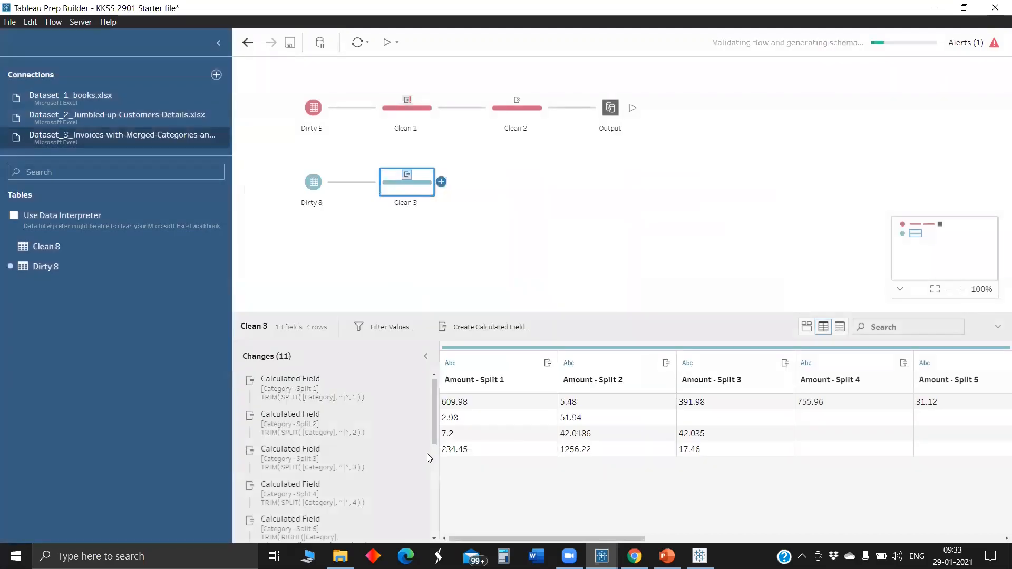
Make four copies of the field 1 calculation and edit one into field 2, combining [Category - Split 2], "|" and [Amount - Split 2].
right_click(346, 507)
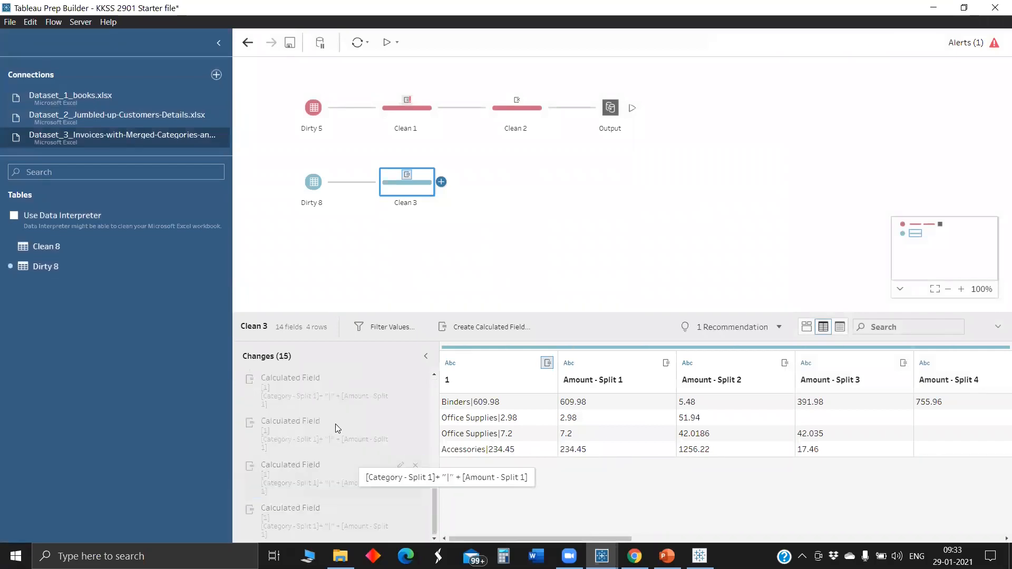
scroll(335, 424, up, 4)
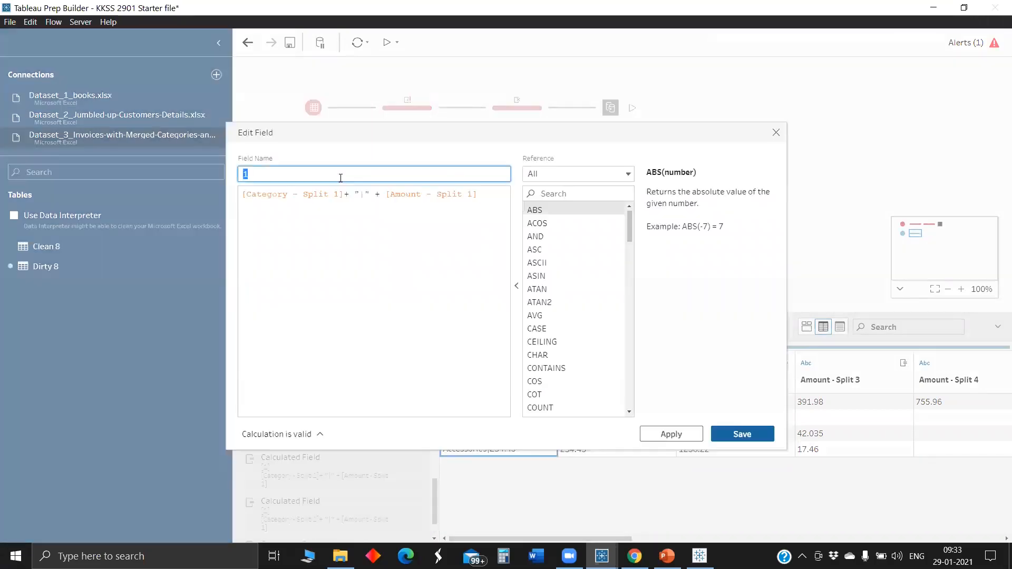
text(2)
click(338, 194)
key(BackSpace)
text(2)
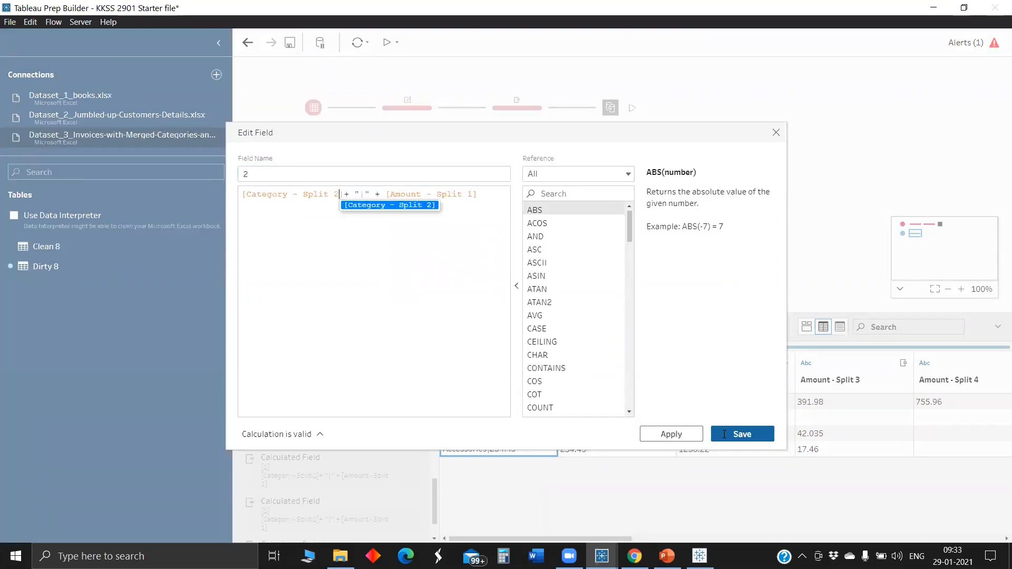
double_click(469, 194)
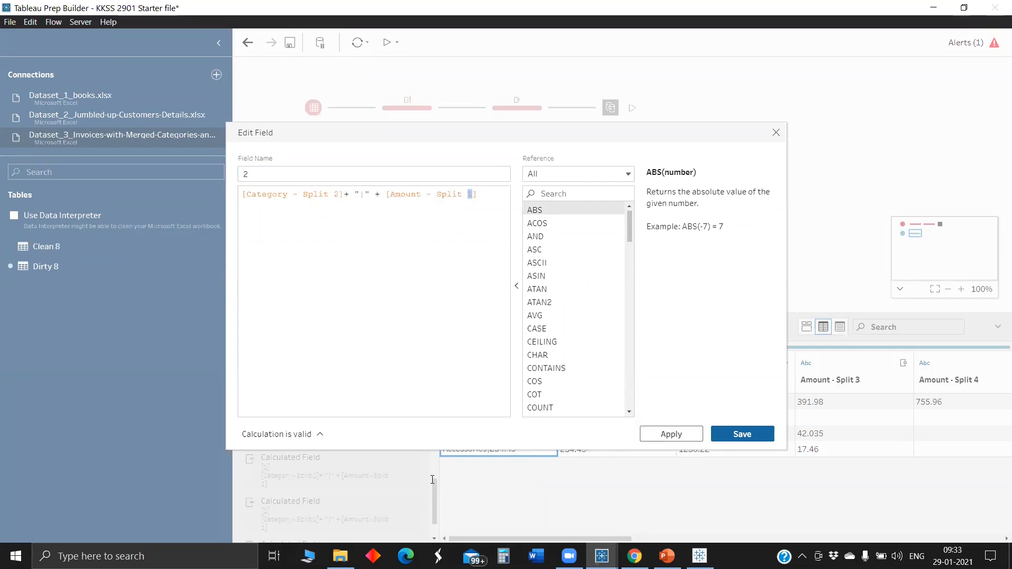
text(2)
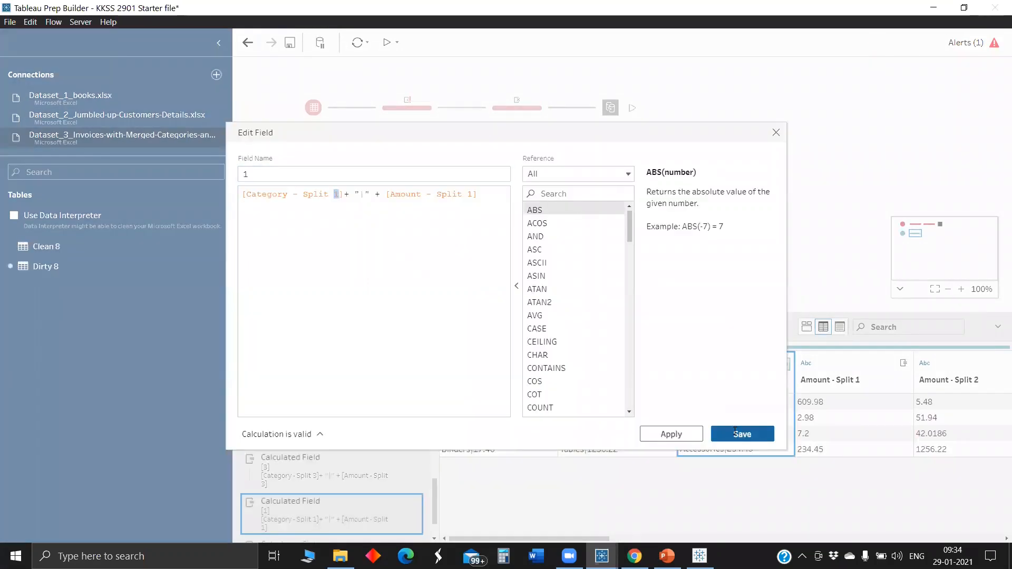
Edit the next copied calculation to [Category - Split 4]+ "|" + [Amount - Split 4] and rename the field 4.
text(4]+ "|" + [Amount - Split 1)
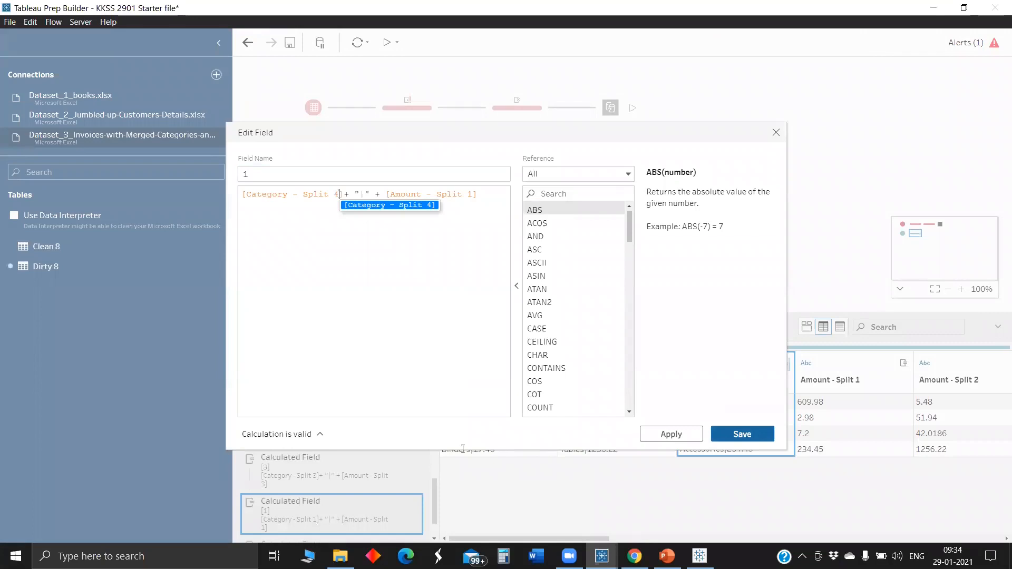
text(4)
click(742, 434)
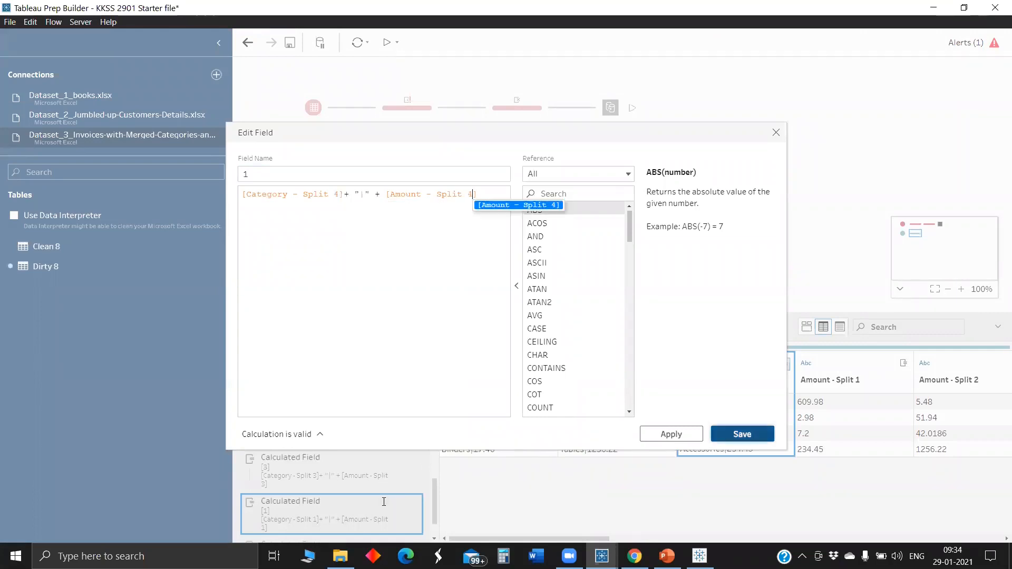
scroll(380, 481, down, 1)
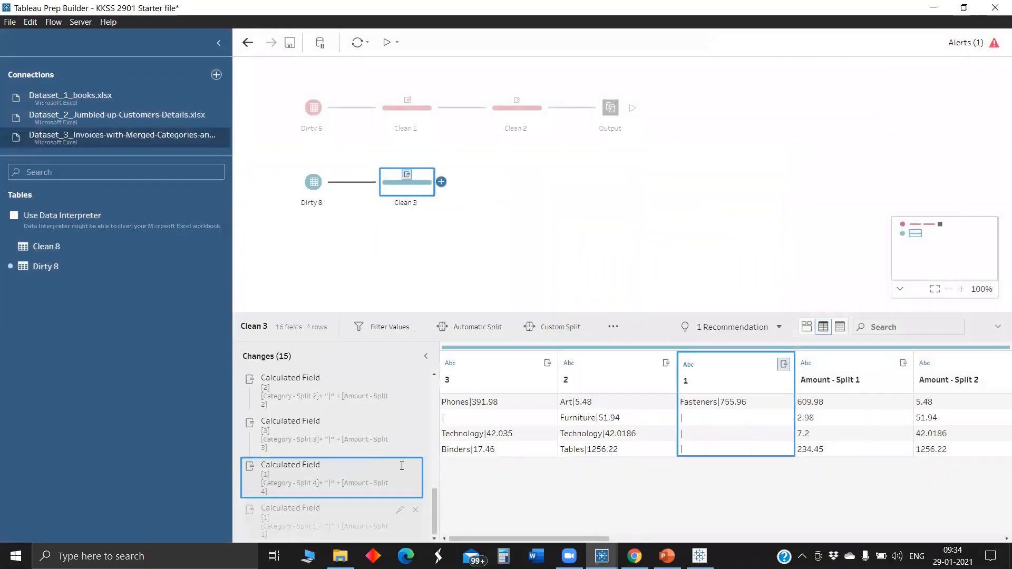
click(400, 467)
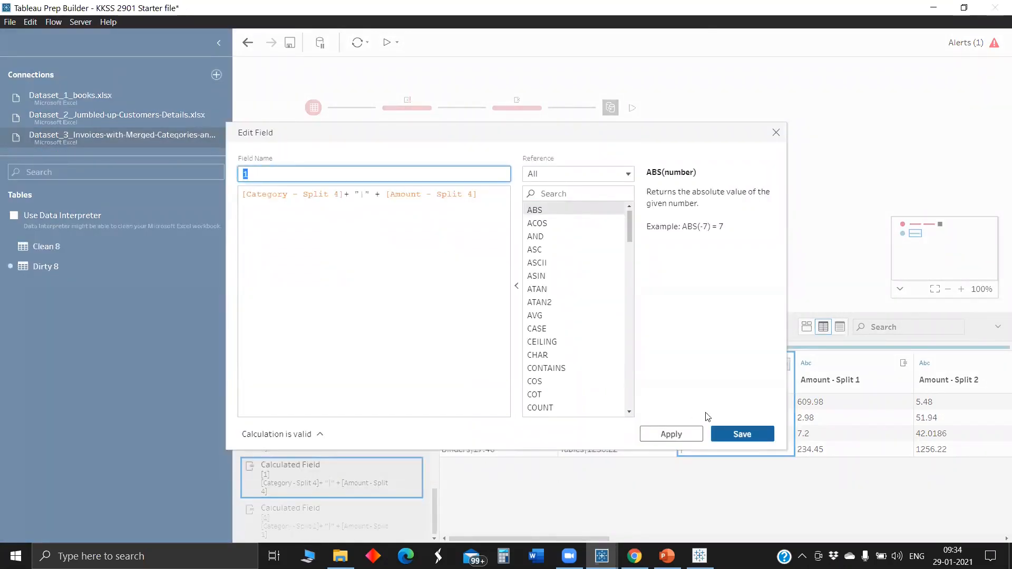
text(4)
key(Return)
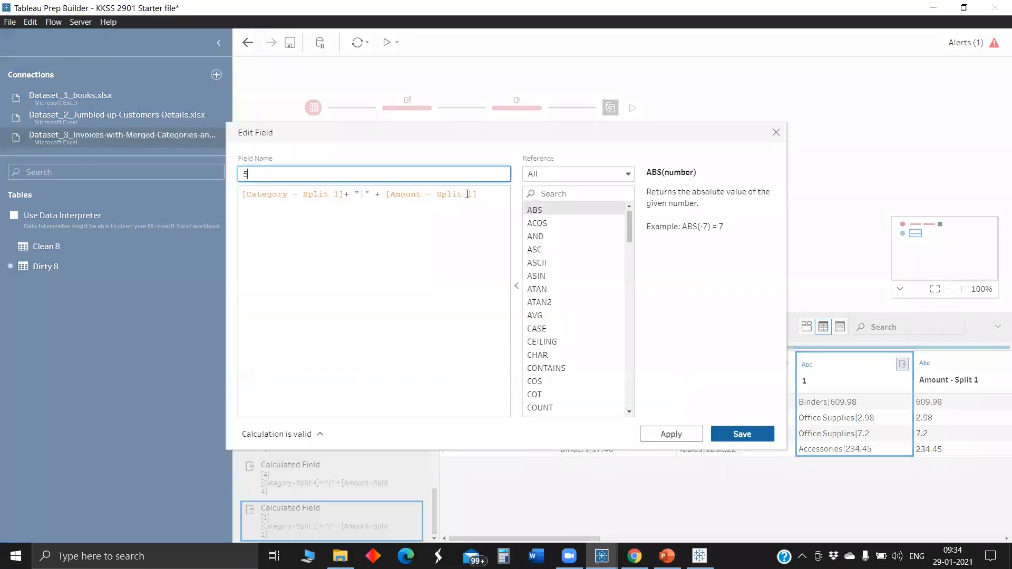
Finish field 5 from the last copied calculation with [Category - Split 5]+ "|" + [Amount - Split 5] and save it.
double_click(471, 194)
text(5)
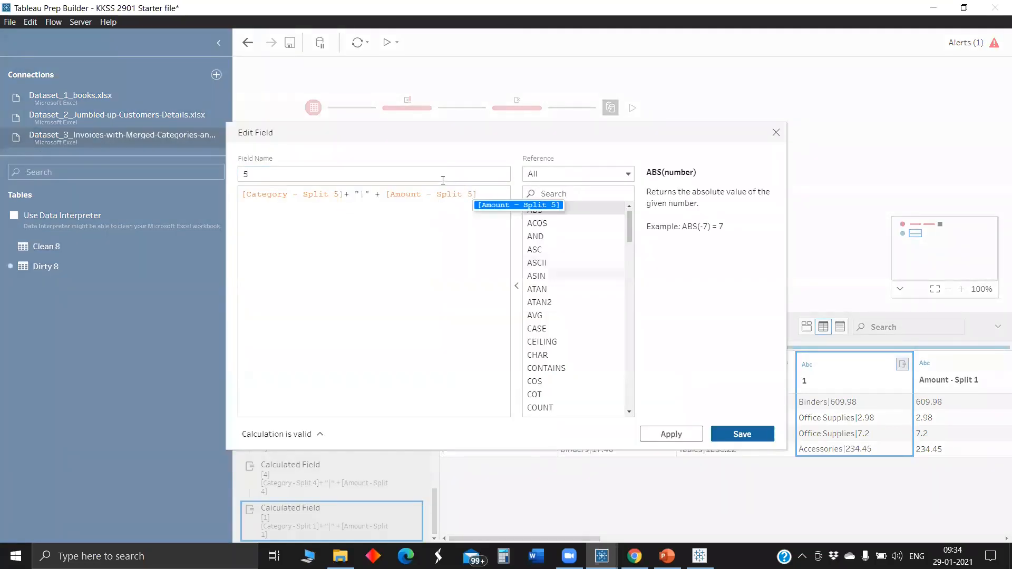
key(Return)
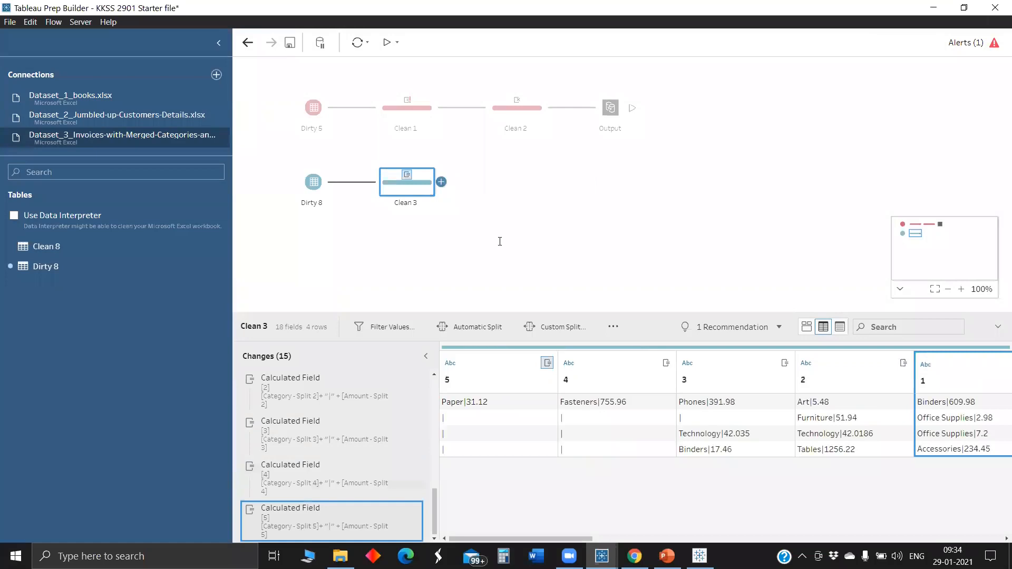
Add a cleaning step after Clean 3 and remove the Category and Amount split fields.
click(442, 182)
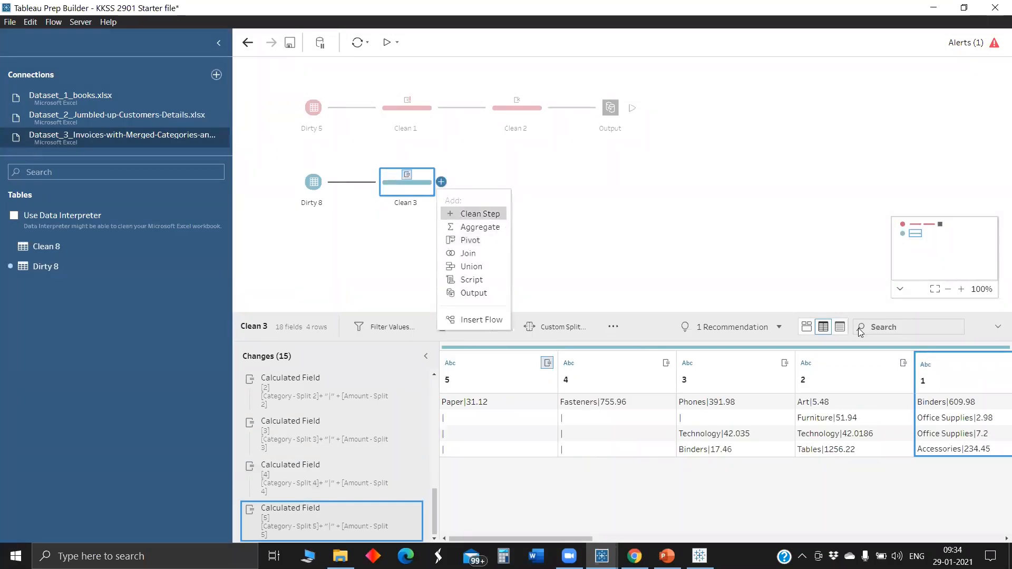
click(471, 210)
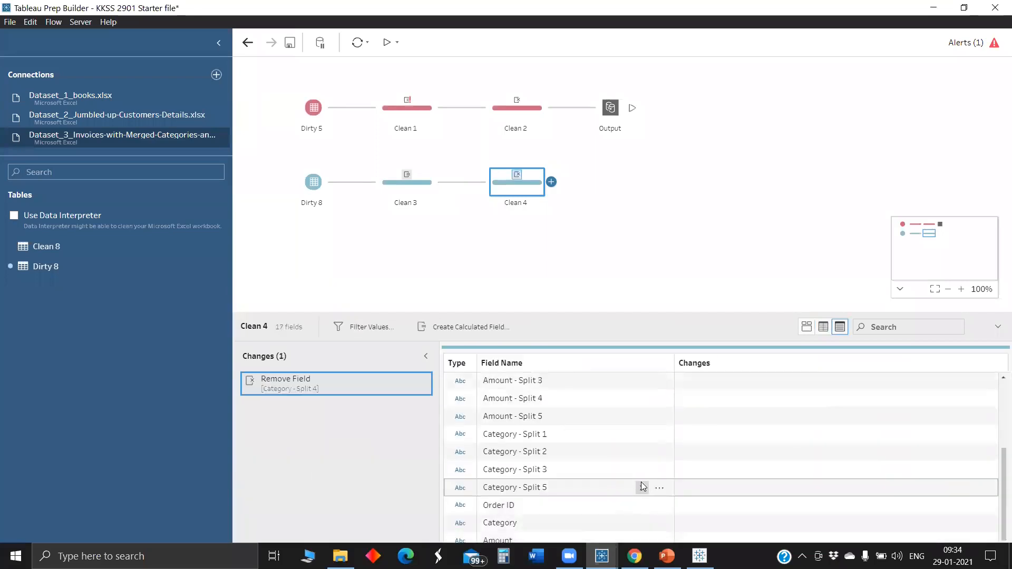
click(642, 470)
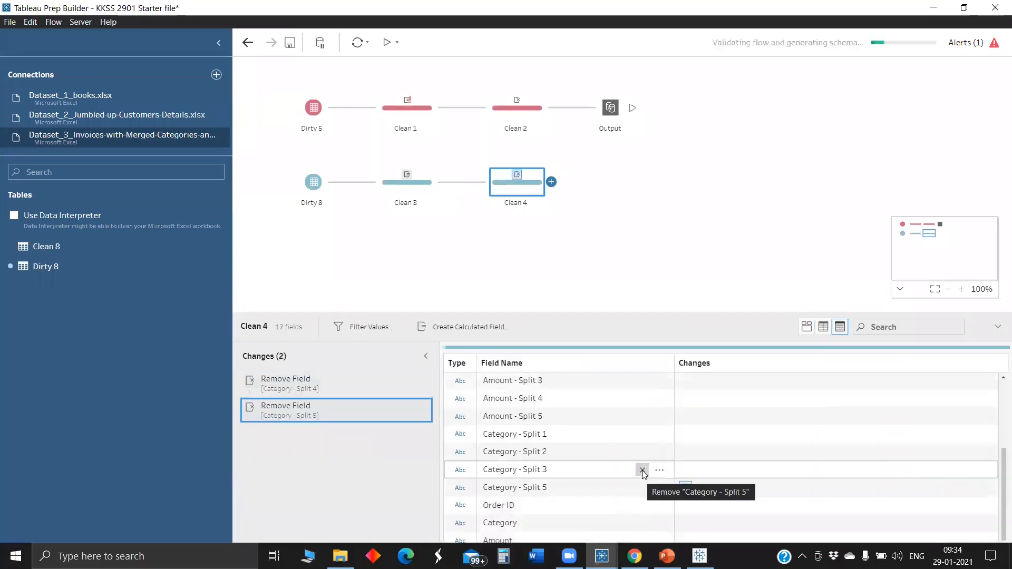
click(643, 451)
click(643, 452)
click(643, 451)
click(643, 451)
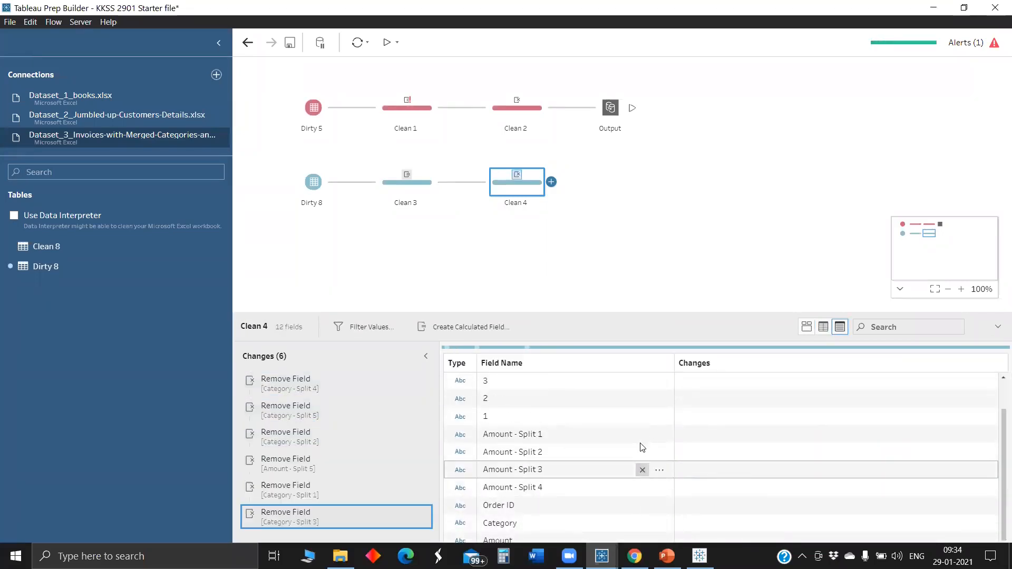
click(642, 451)
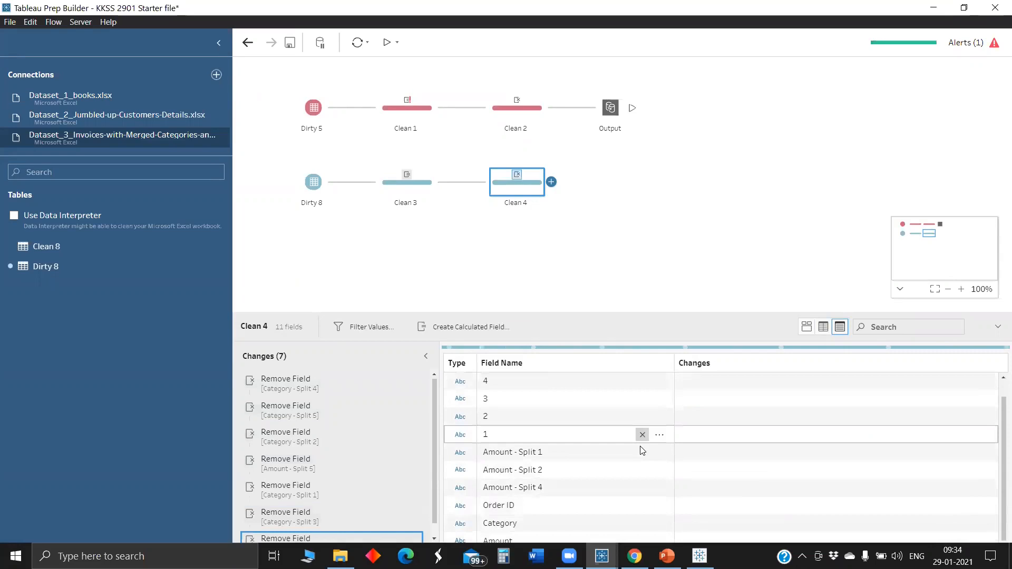
click(642, 451)
click(641, 470)
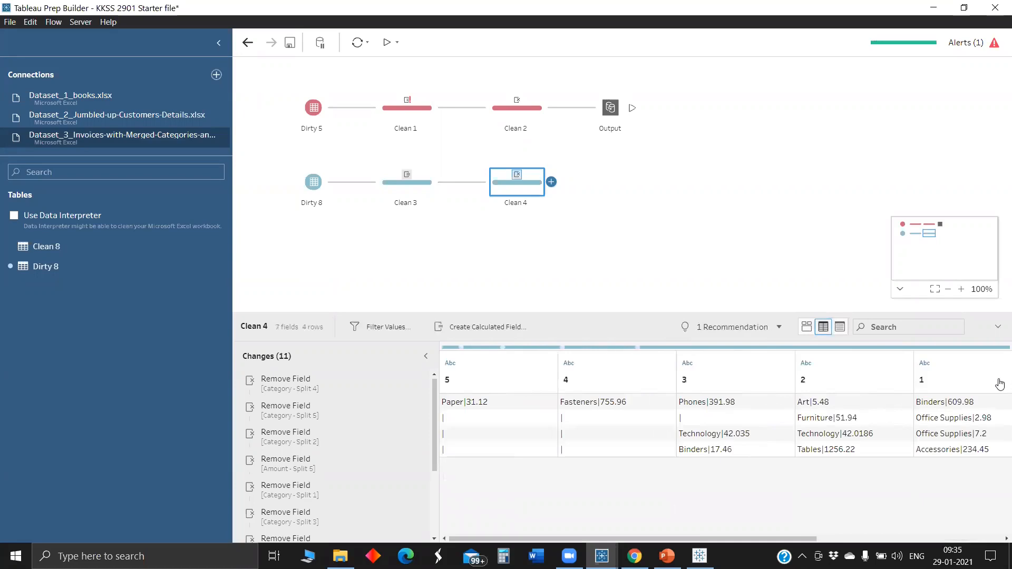
Remove the leftover merged source field from Clean 4 and pivot fields 1 to 5 from columns to rows in a new step.
scroll(923, 354, right, 5)
right_click(923, 368)
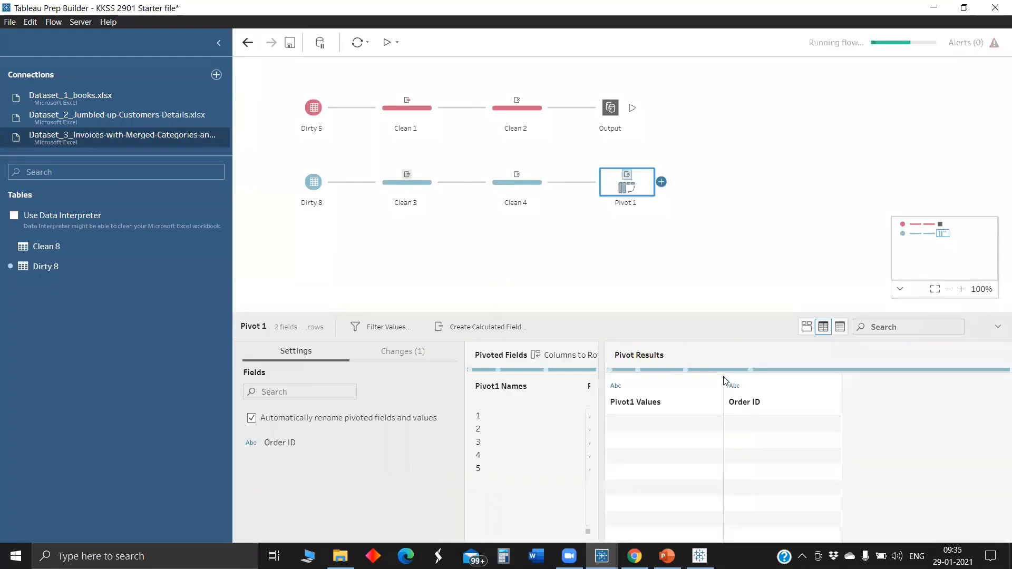
Apply a custom split to the Pivot1 Values field with the separator | and split off all fields.
click(712, 404)
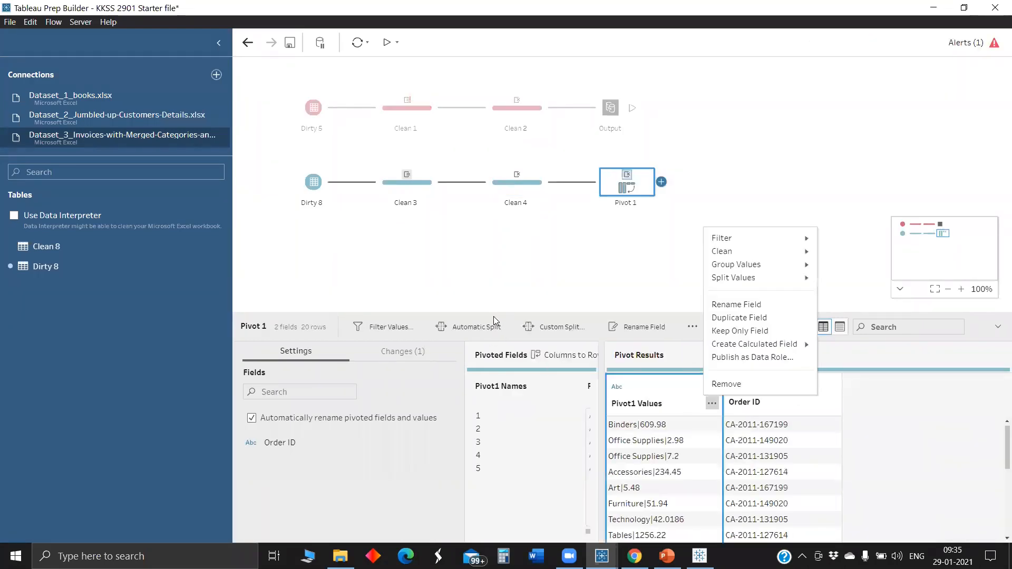
click(537, 324)
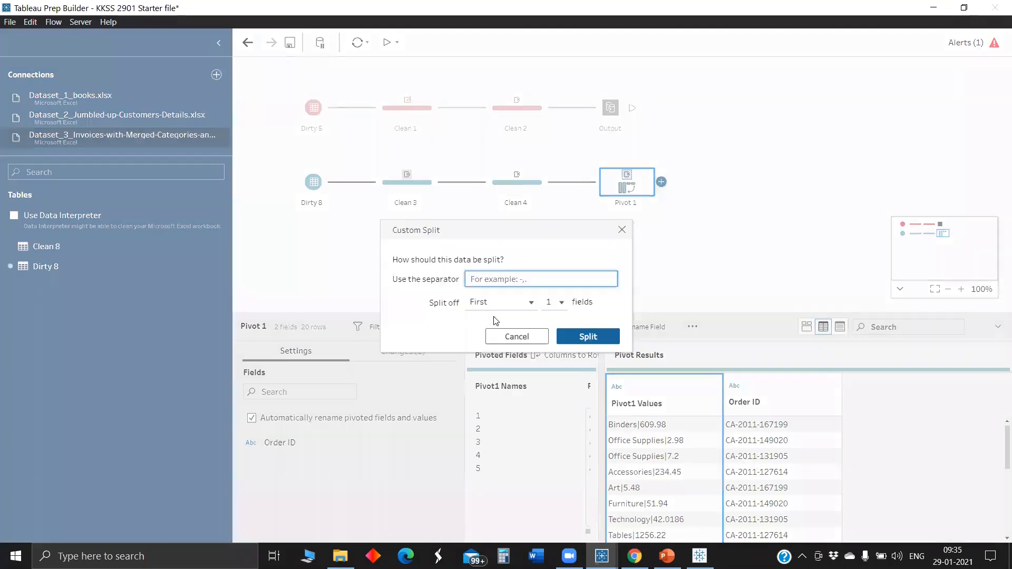
click(500, 302)
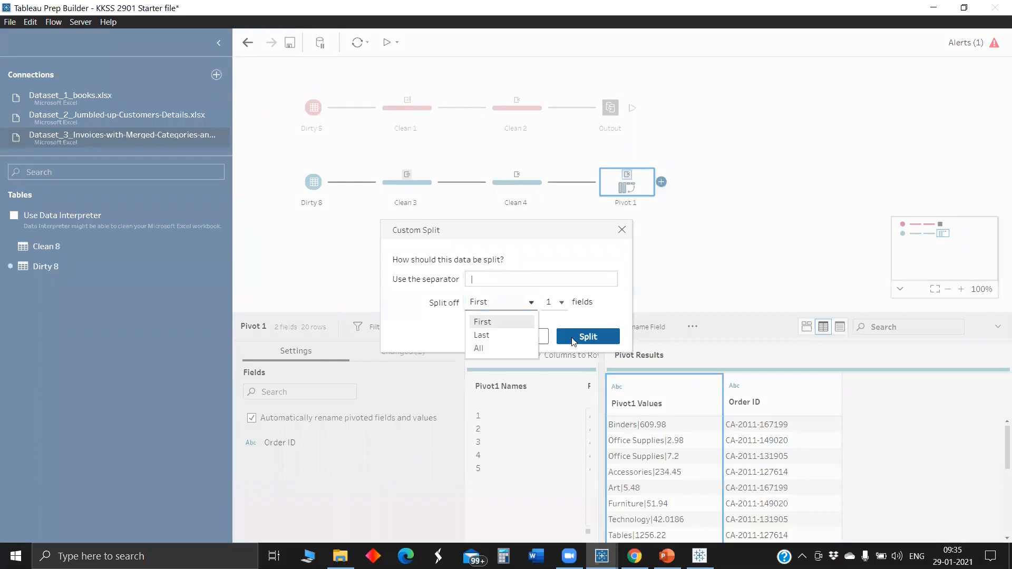
click(483, 347)
key(Return)
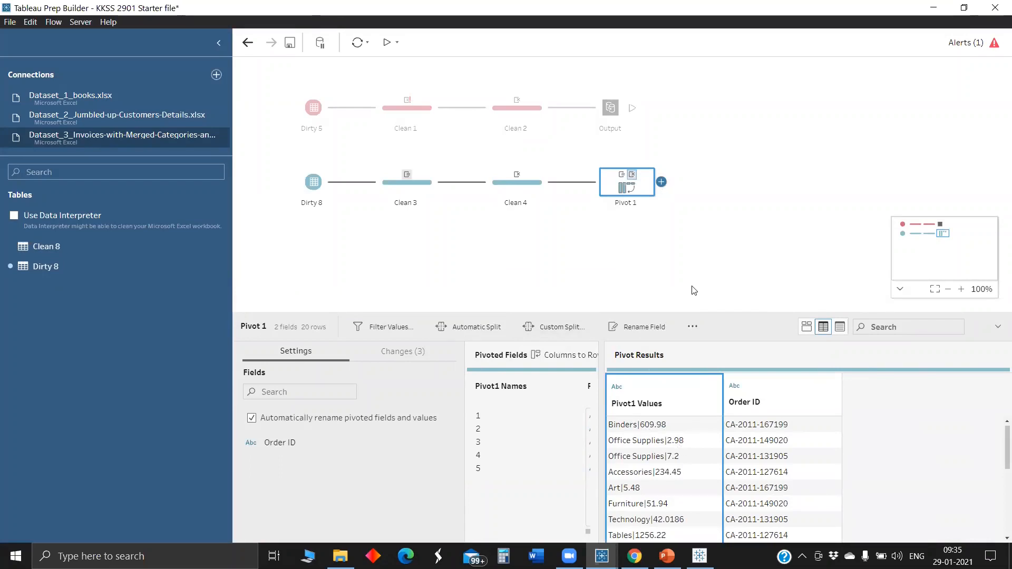
Add a cleaning step after Pivot 1.
click(661, 182)
key(Up)
key(Up)
key(Up)
key(Up)
key(Up)
key(Up)
key(Up)
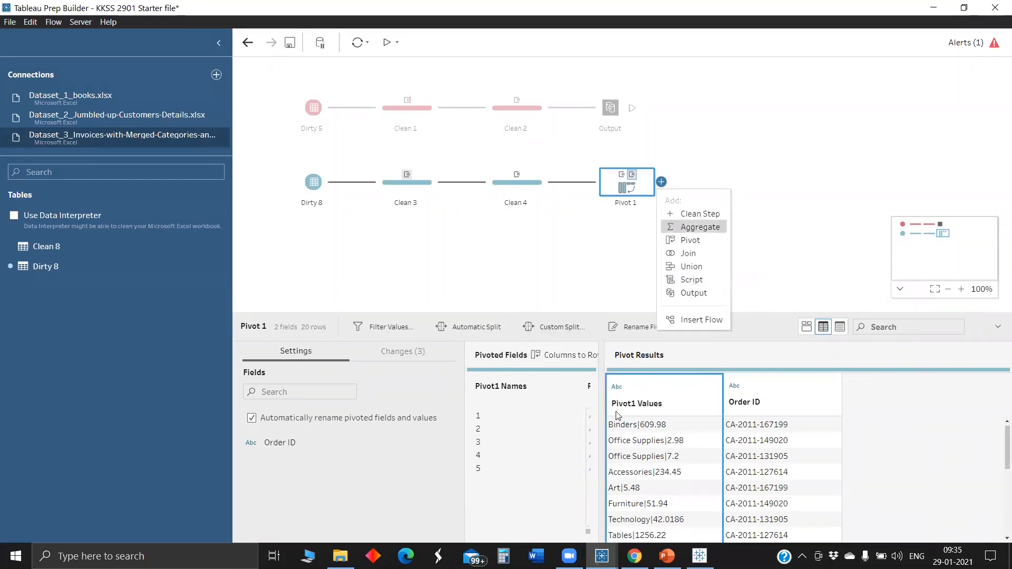
key(Return)
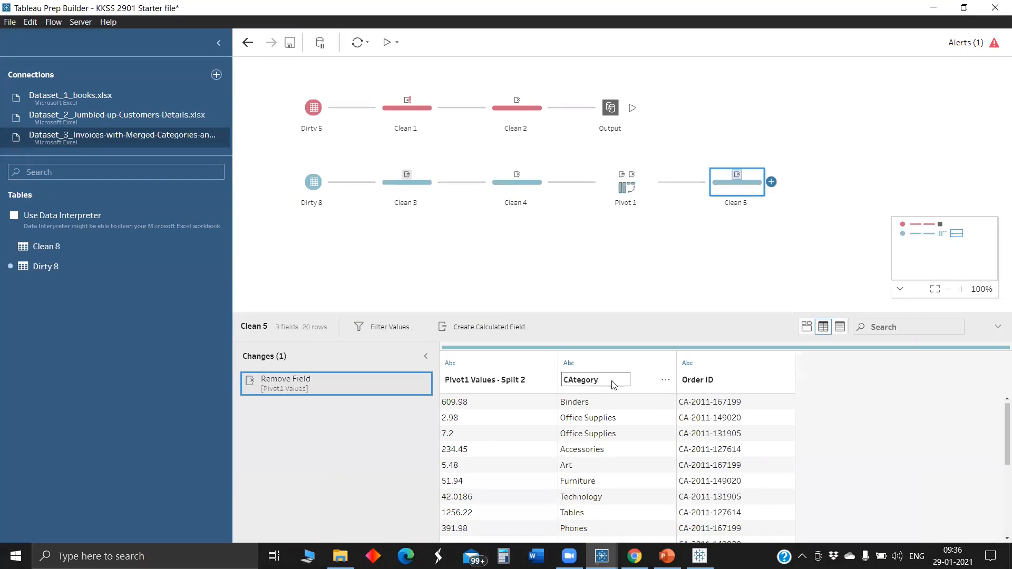
Rename the Pivot1 Values - Split 1 field to Category and the Pivot1 Values - Split 2 field to Price in Clean 5.
key(Left)
key(Left)
key(BackSpace)
text(a)
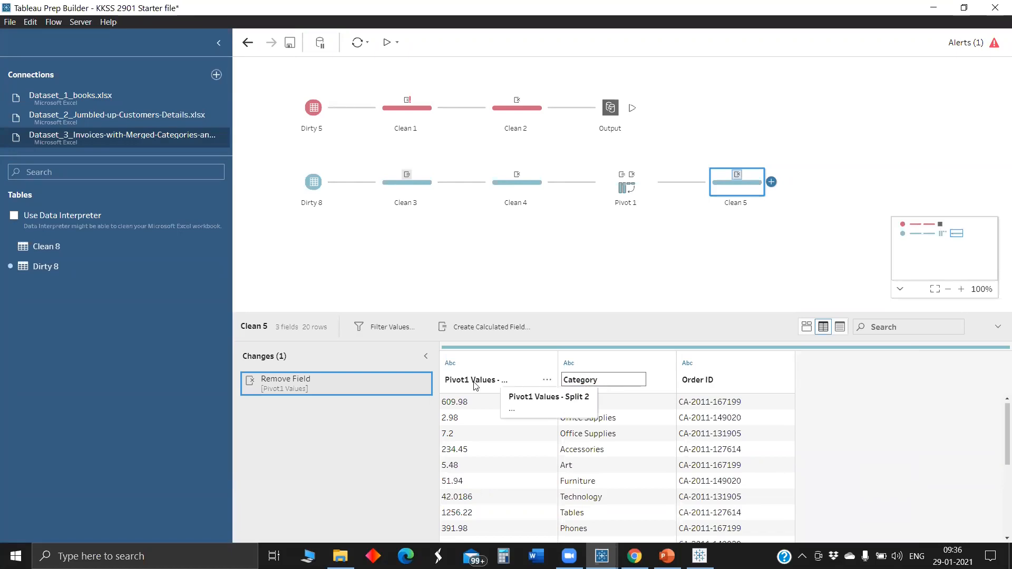
click(476, 386)
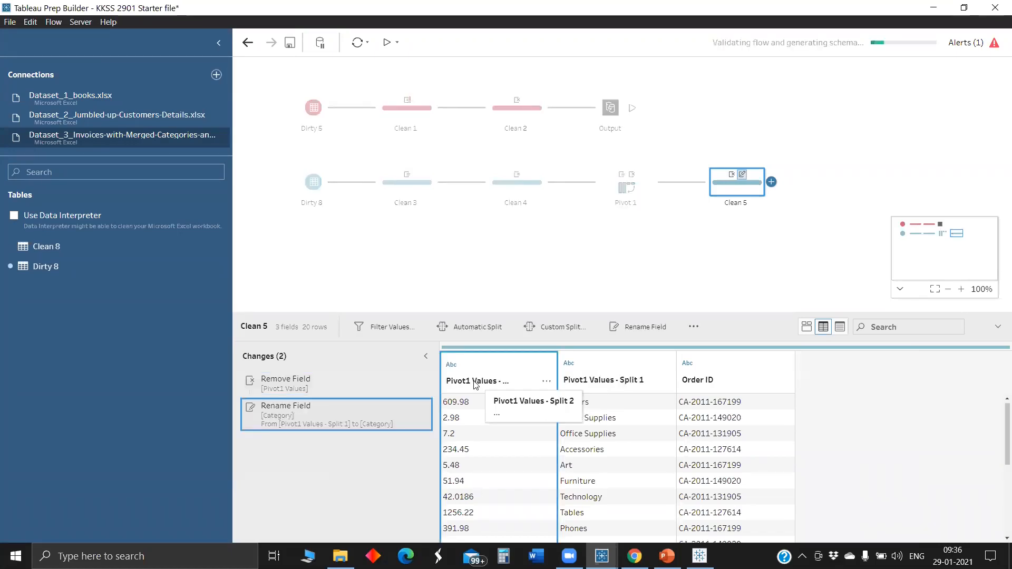
double_click(476, 385)
text(Price)
key(Return)
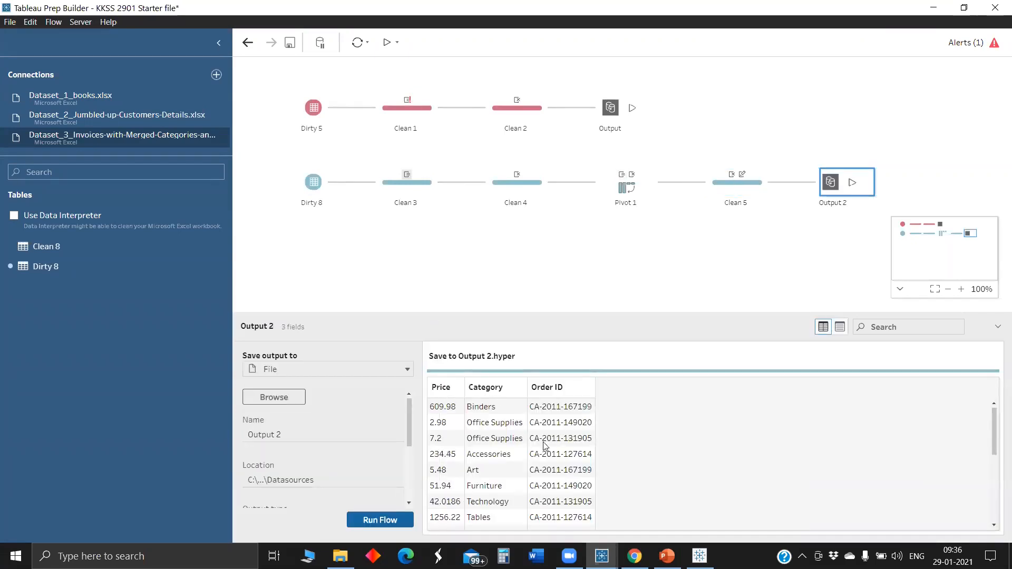
Review the Output 2 rows and filter out the rows with blank Price and Category values in Clean 5.
scroll(486, 439, down, 5)
scroll(487, 466, up, 3)
scroll(485, 498, down, 3)
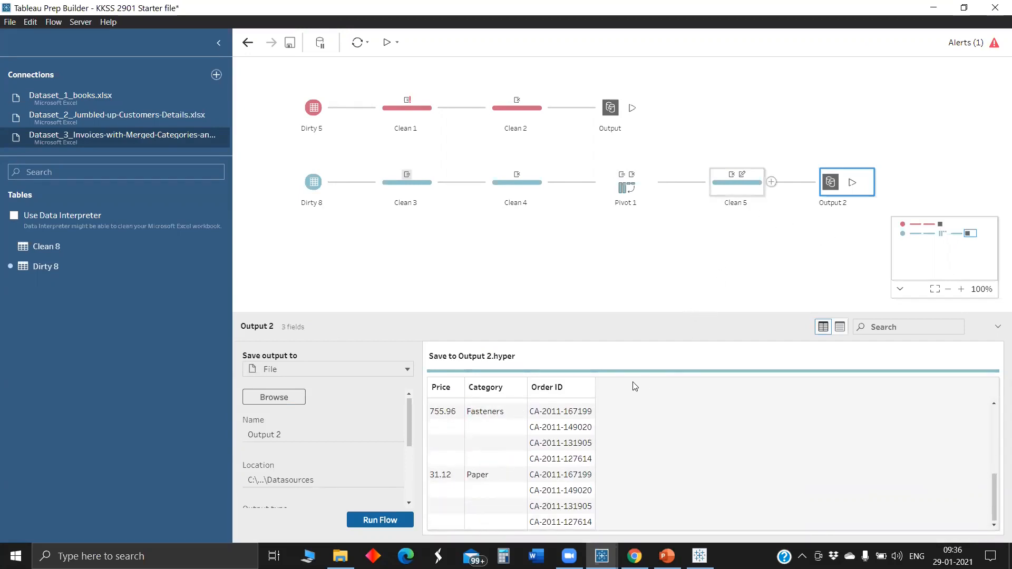
click(737, 183)
scroll(582, 453, down, 3)
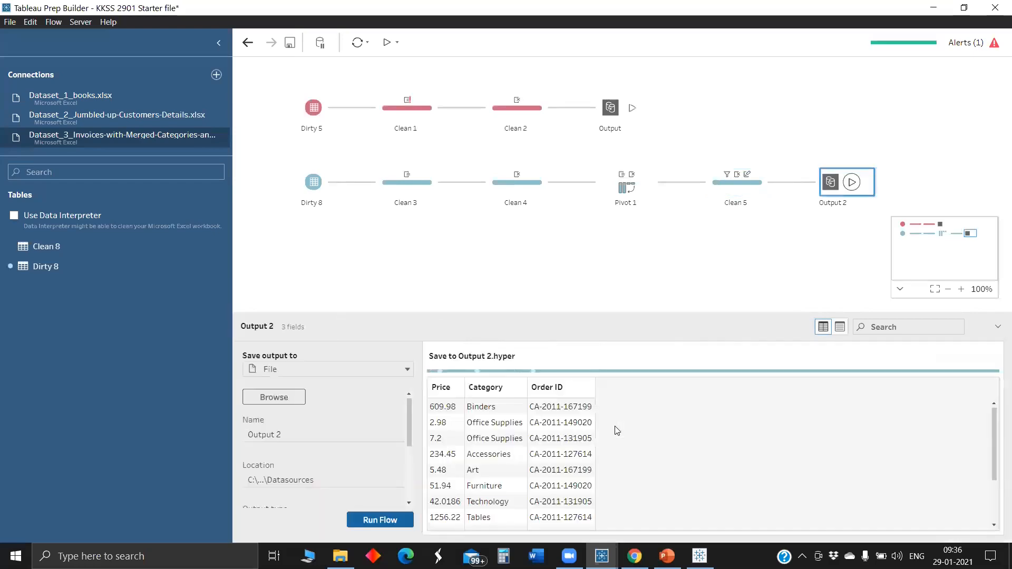
Check the filtered Output 2 rows and switch to PowerPoint to compare them with the Challenge - 2 slide.
scroll(616, 430, down, 3)
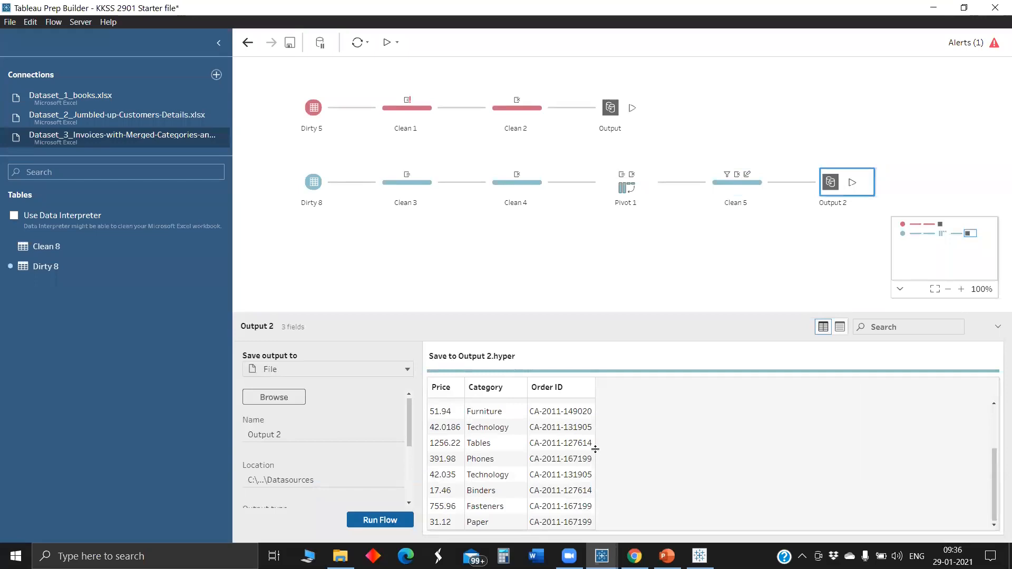
key(alt+Tab)
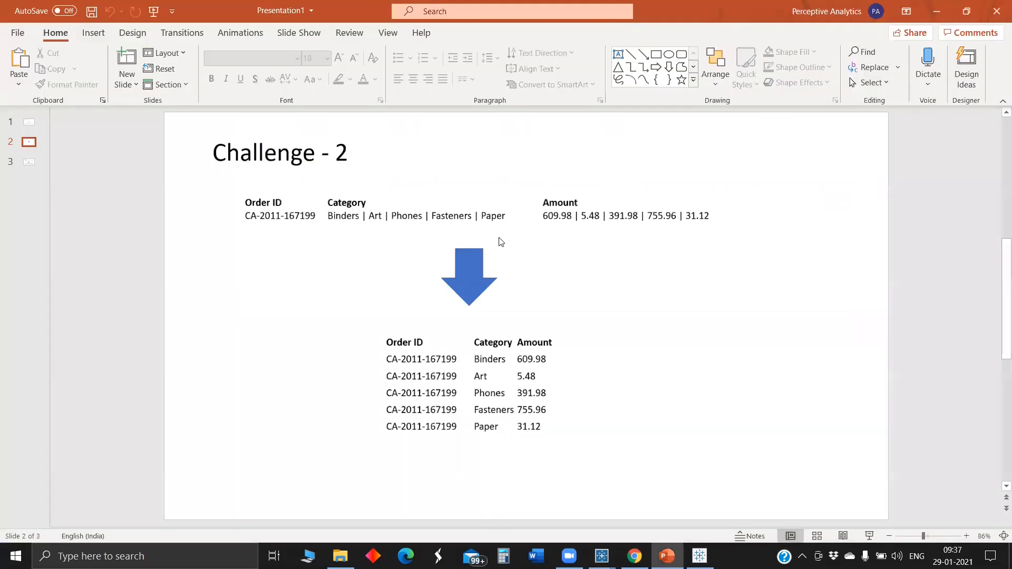